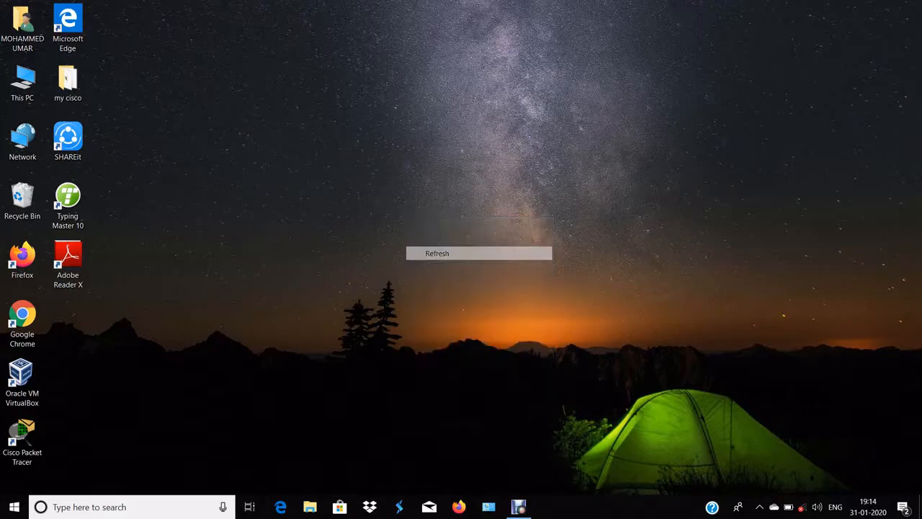
pyautogui.rightClick(487, 189)
pyautogui.click(504, 226)
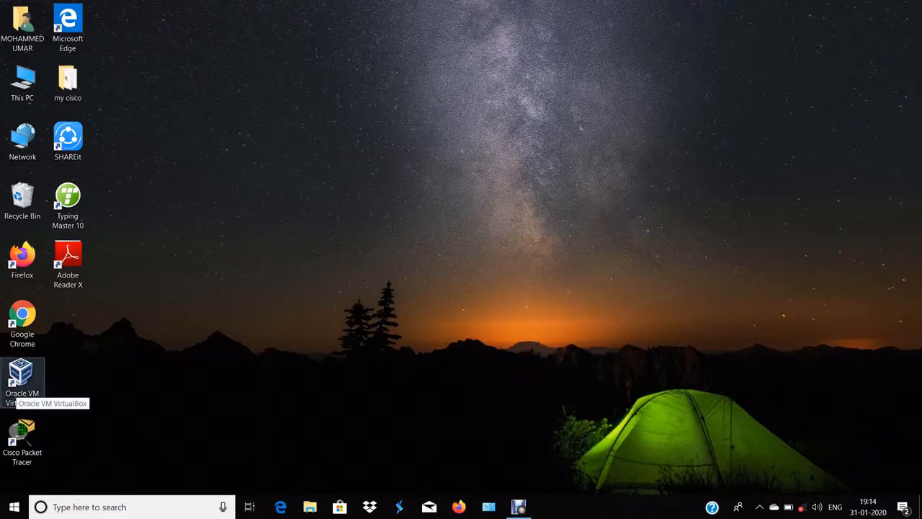
# Launch Oracle VM VirtualBox and start creating a new virtual machine named linux
pyautogui.doubleClick(19, 381)
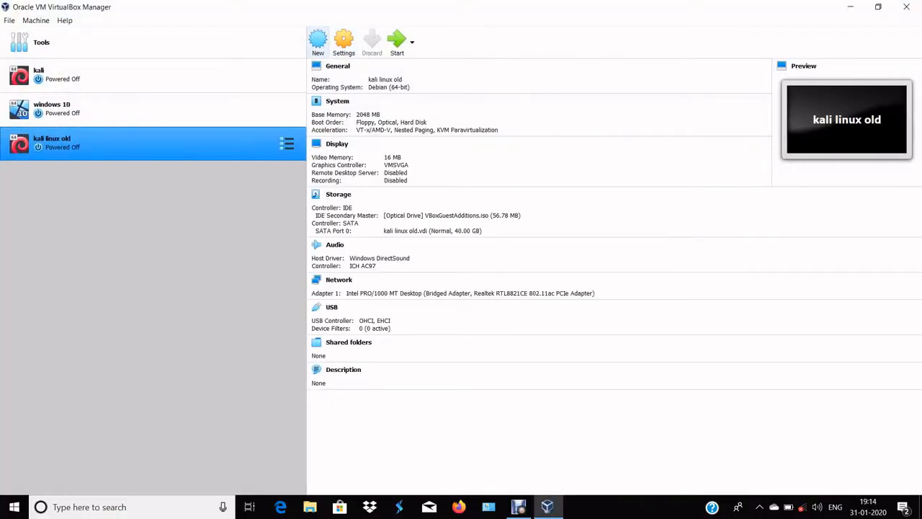
pyautogui.click(318, 43)
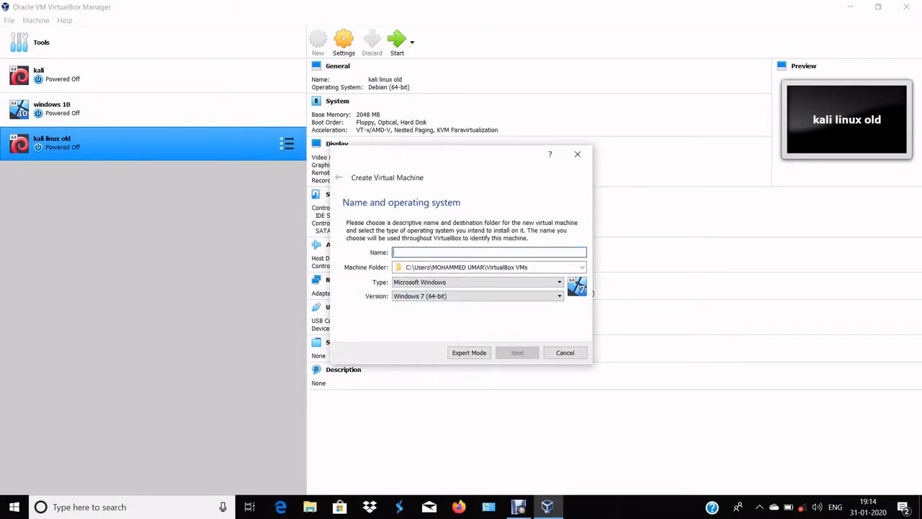
pyautogui.write('linux')
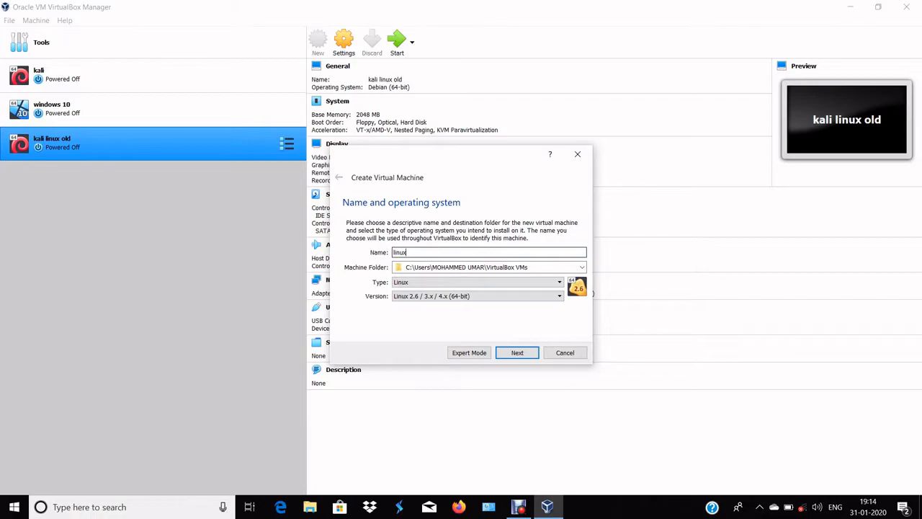
# Set the new machine's version to Red Hat (64-bit) and continue to the memory size
pyautogui.click(477, 296)
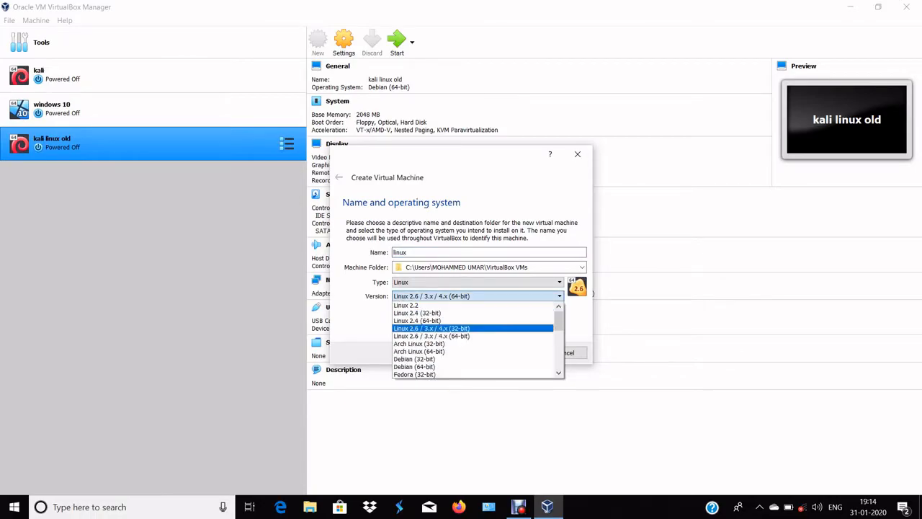
pyautogui.scroll(-2, 474, 359)
pyautogui.press('Down')
pyautogui.press('Down')
pyautogui.press('Down')
pyautogui.press('Down')
pyautogui.press('Down')
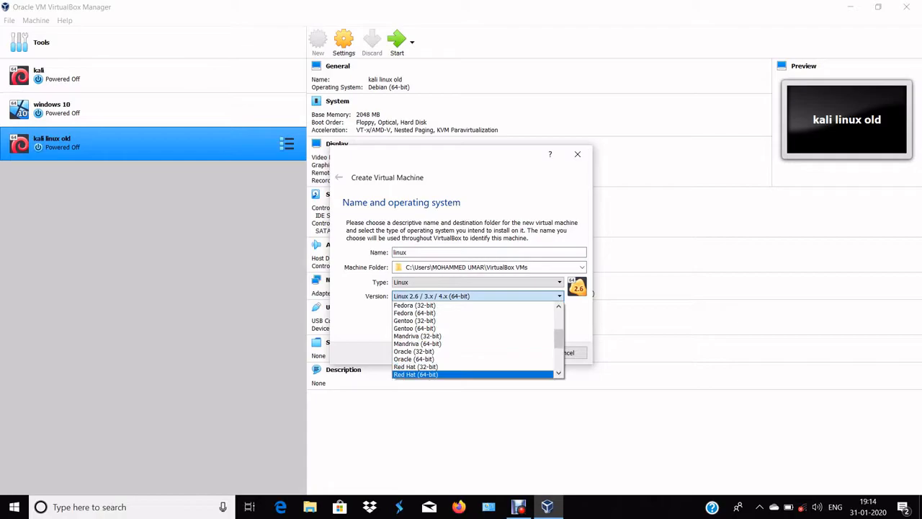
pyautogui.press('Return')
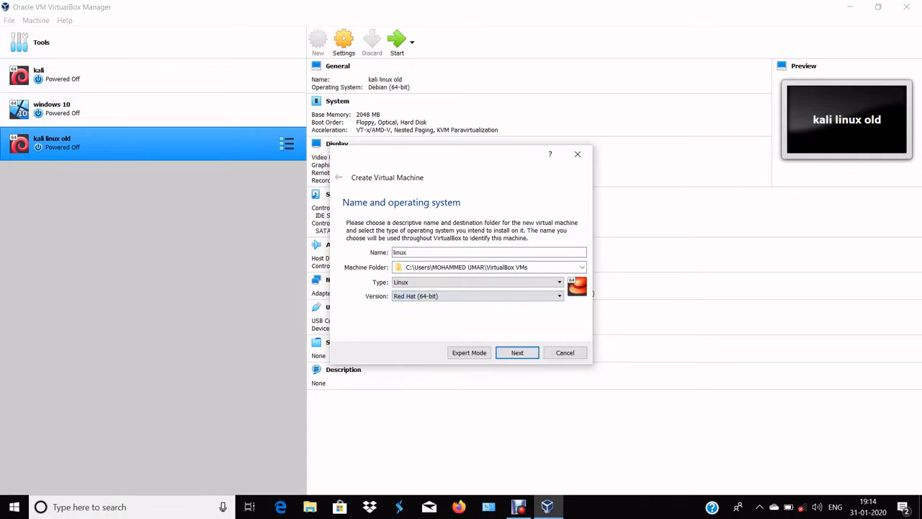
pyautogui.press('Return')
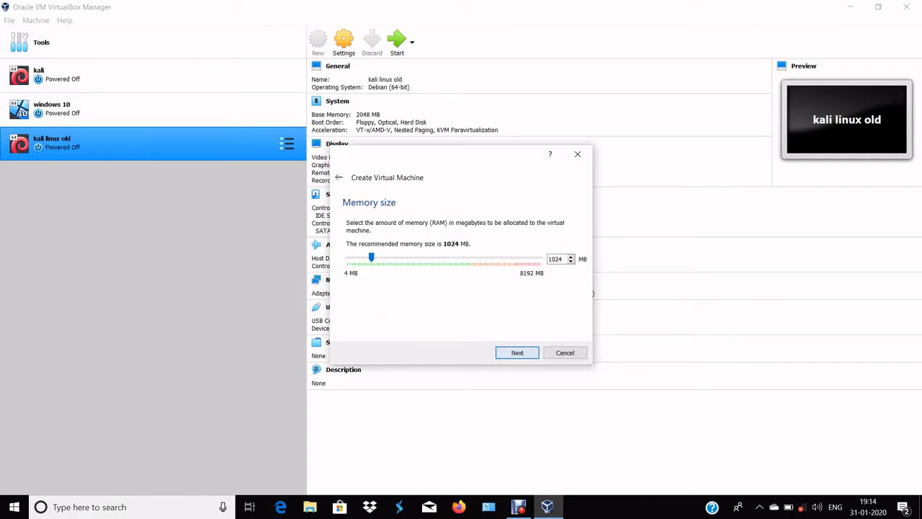
# Set the virtual machine's memory size to 2024 MB and continue to the hard disk options
pyautogui.moveTo(548, 258); pyautogui.dragTo(562, 258)
pyautogui.press('BackSpace')
pyautogui.write('2024')
pyautogui.press('Return')
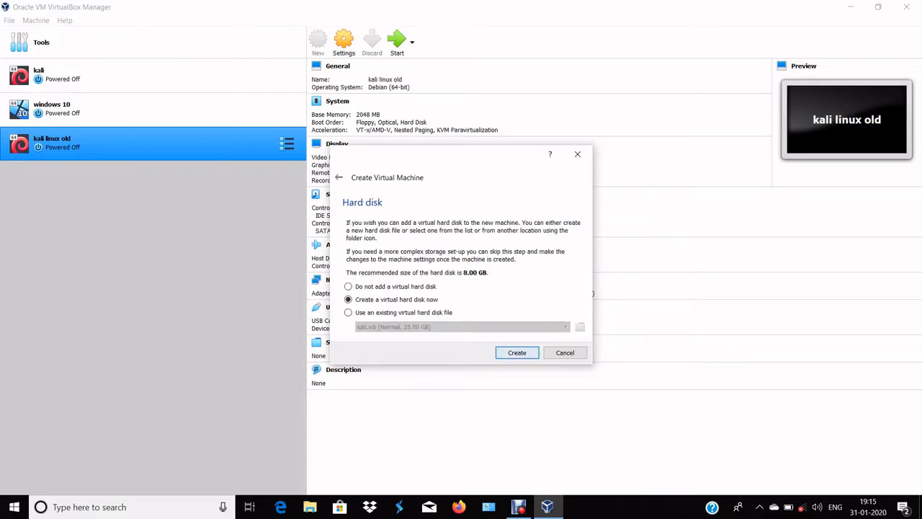
# Create a new dynamically allocated VDI virtual hard disk of 35 GB for the linux machine
pyautogui.press('Return')
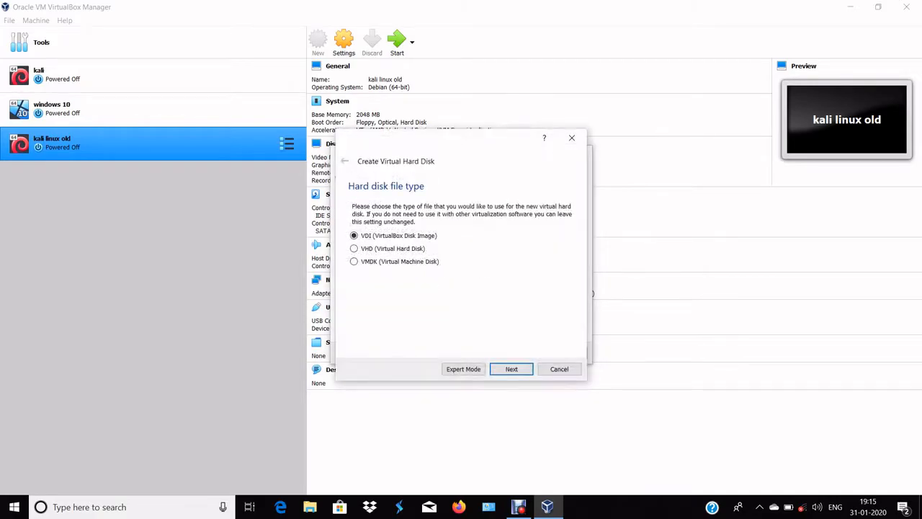
pyautogui.press('Return')
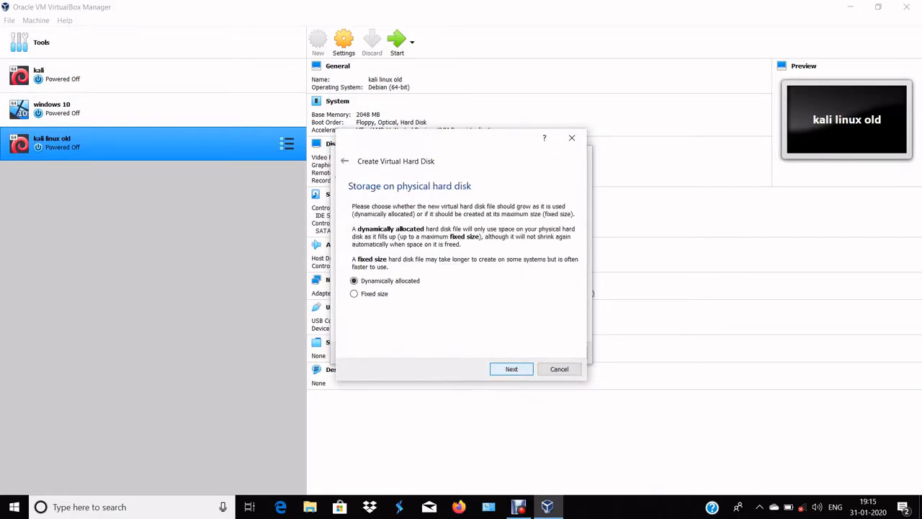
pyautogui.press('Return')
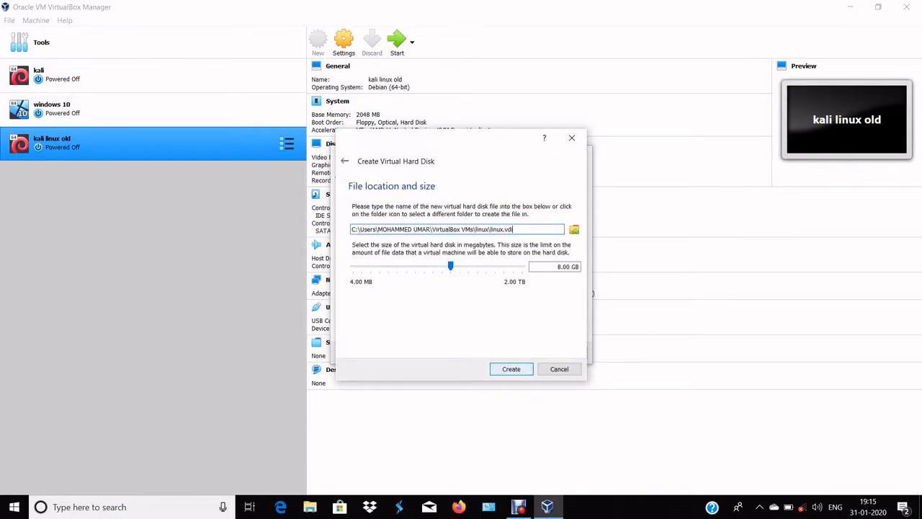
pyautogui.click(558, 266)
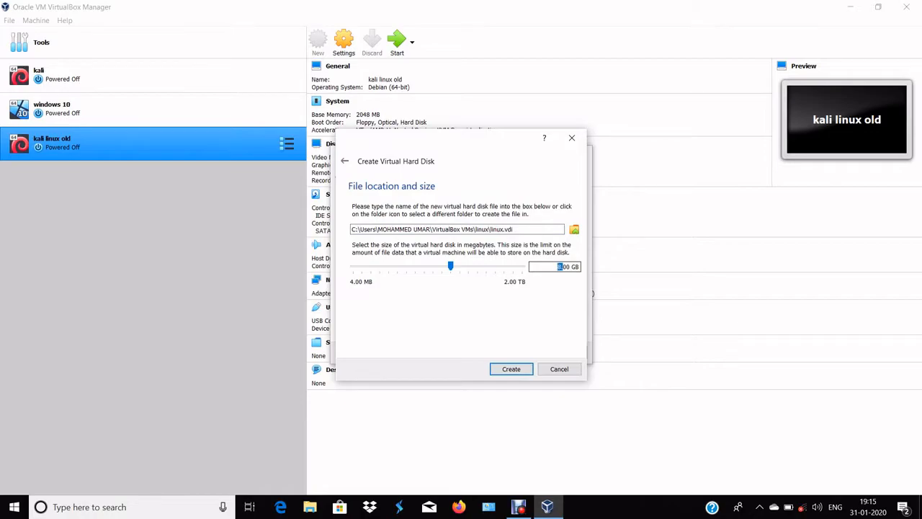
pyautogui.press('Delete')
pyautogui.write('35')
pyautogui.press('Return')
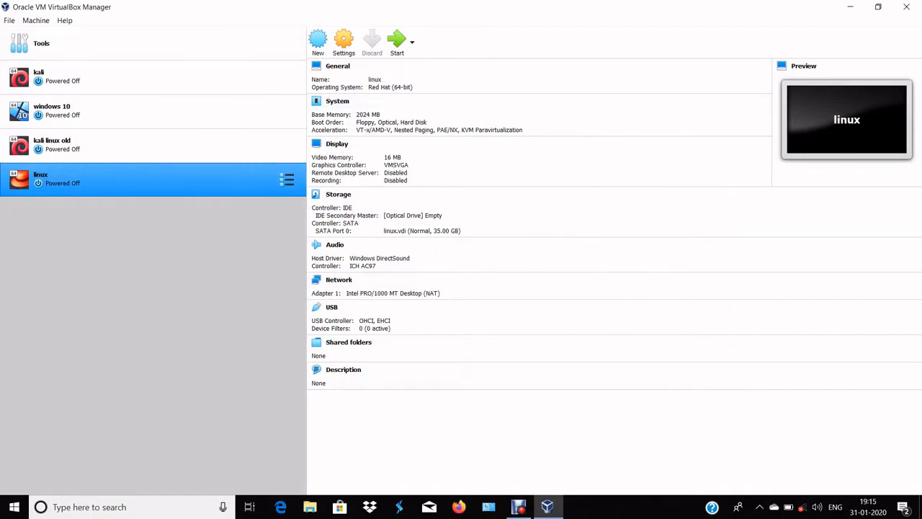
# Start the linux virtual machine with the rhel-server-7.0-x86_64-dvd image from the image files folder as its start-up disk
pyautogui.click(397, 42)
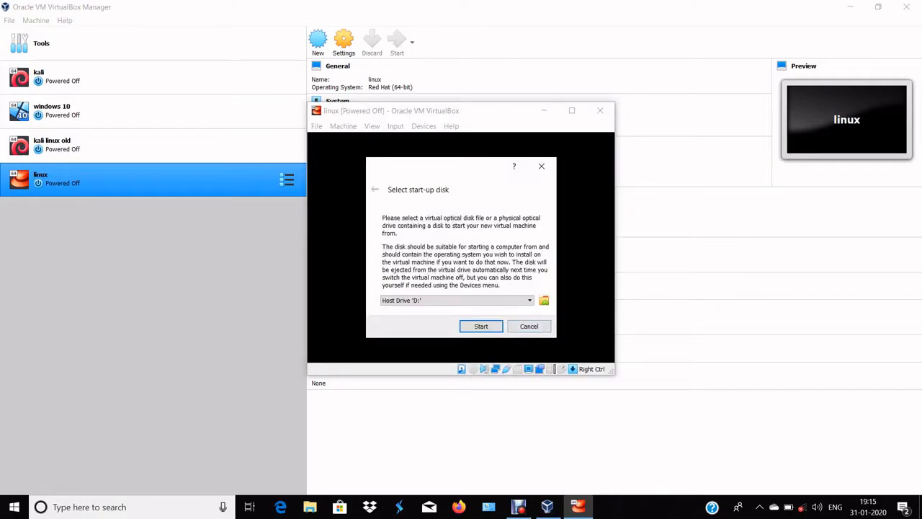
pyautogui.click(544, 300)
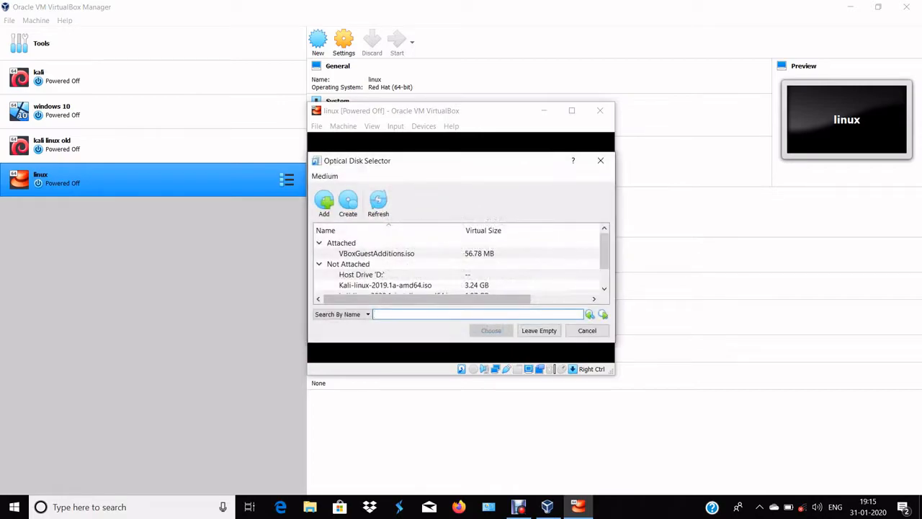
pyautogui.click(325, 203)
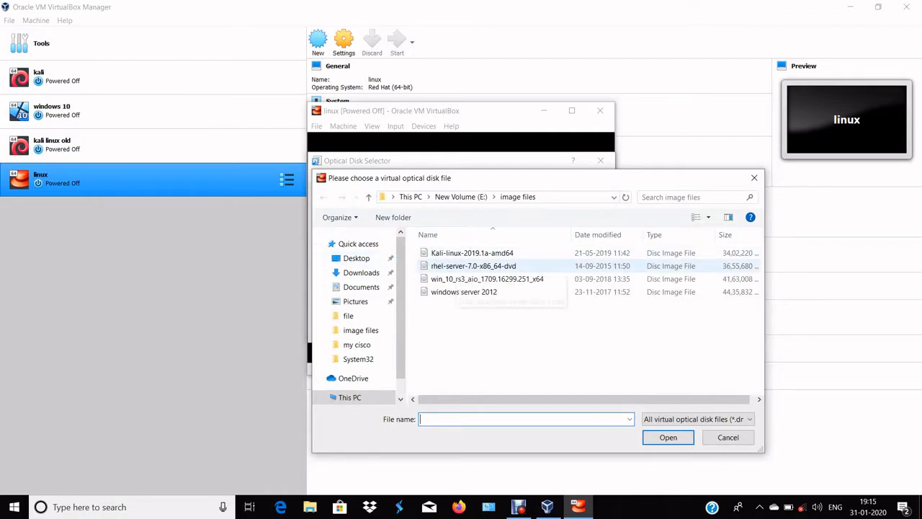
pyautogui.doubleClick(457, 266)
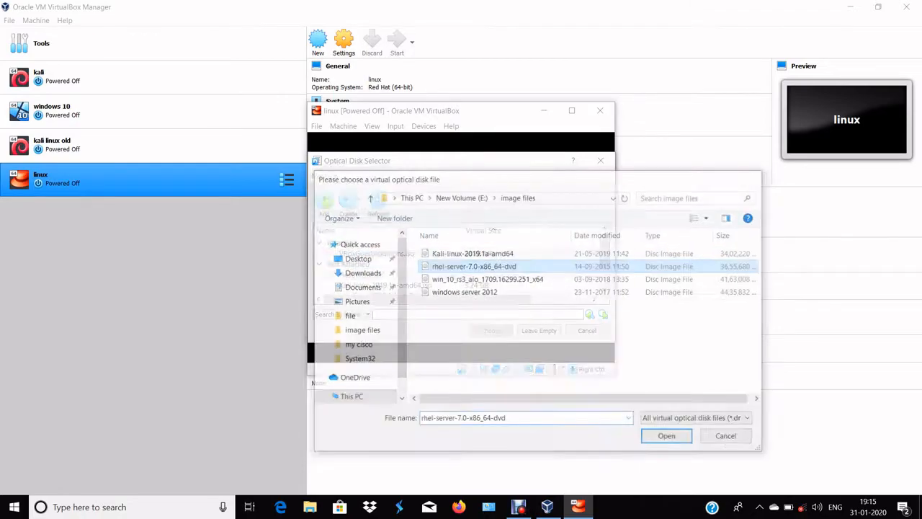
pyautogui.click(491, 331)
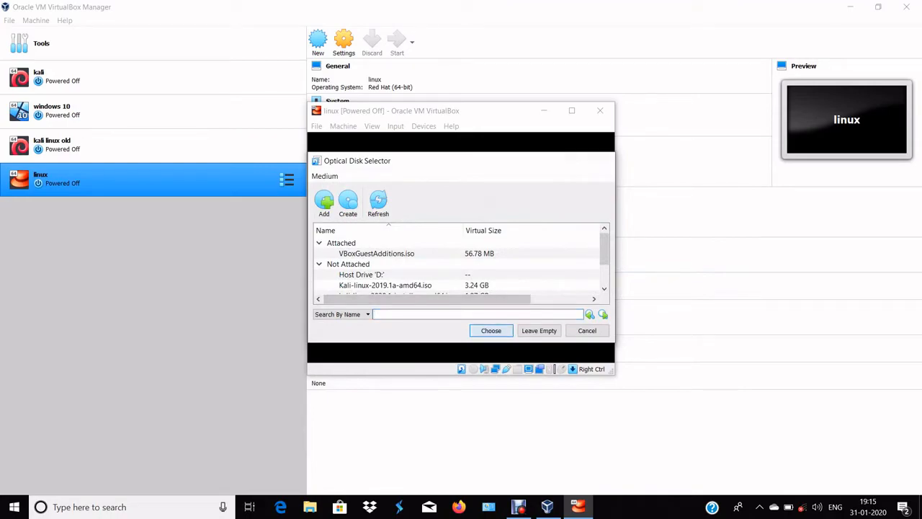
pyautogui.click(481, 326)
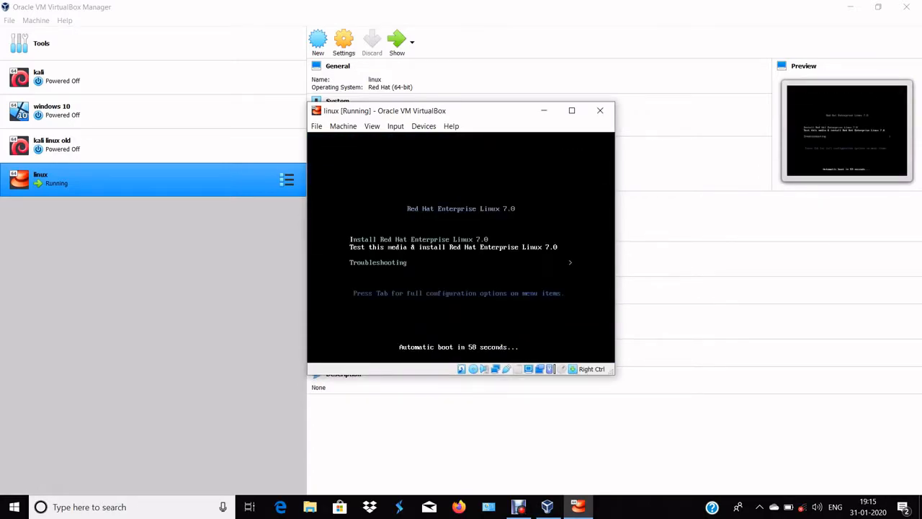
# Boot into Install Red Hat Enterprise Linux 7.0 and accept English (United States) as the installation language
pyautogui.press('Up')
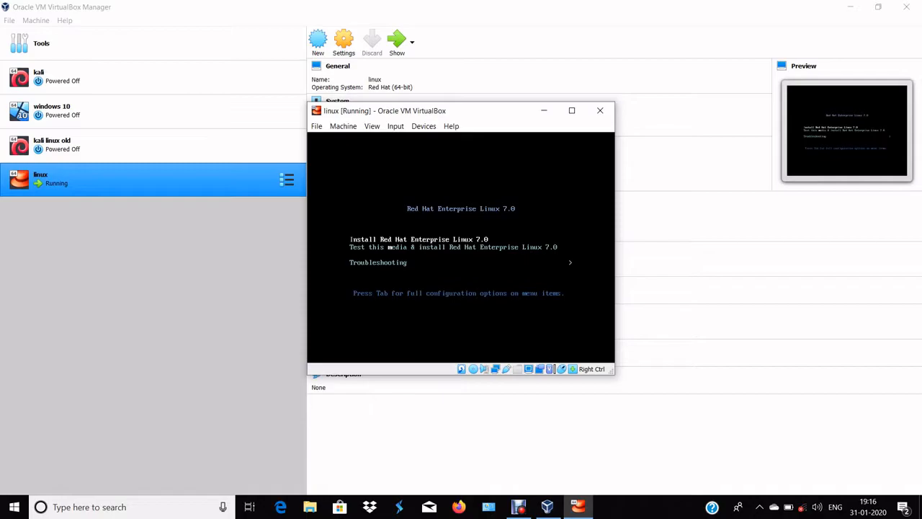
pyautogui.press('Return')
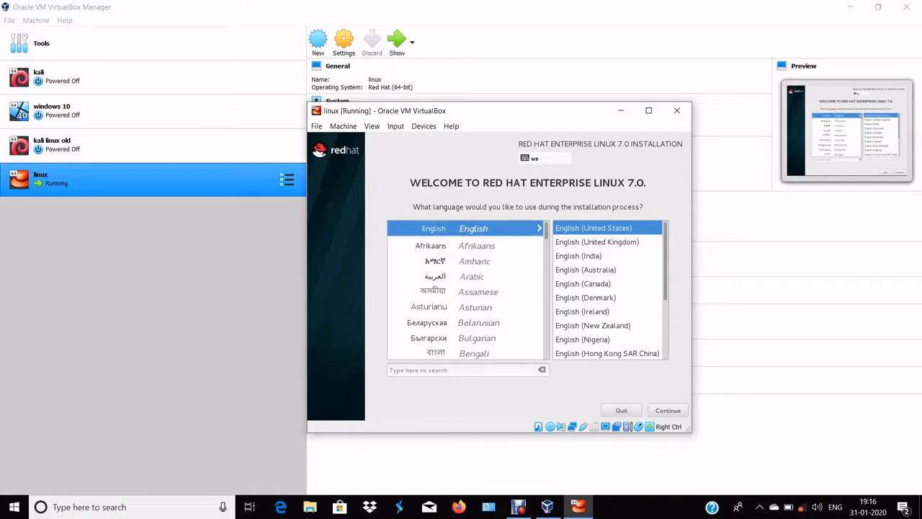
pyautogui.click(675, 411)
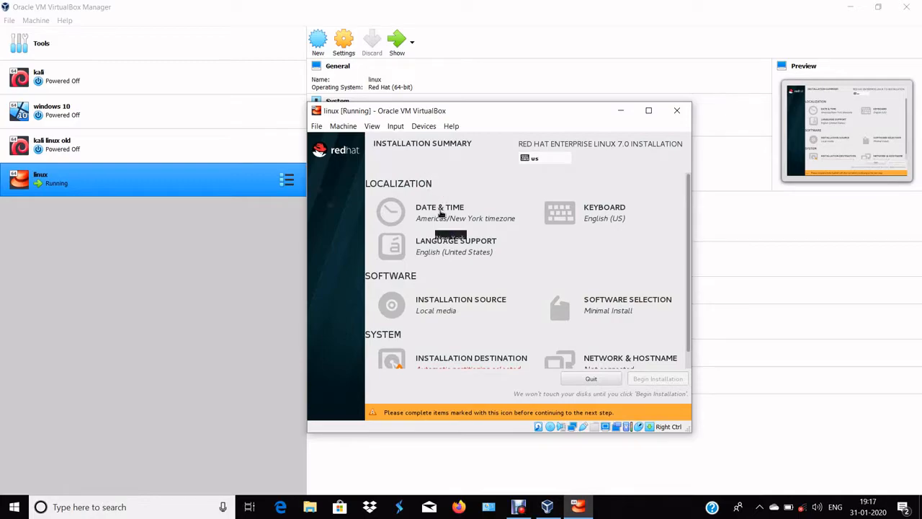
# Set the installer's time zone to region Asia, city Kolkata on the date and time map
pyautogui.click(484, 215)
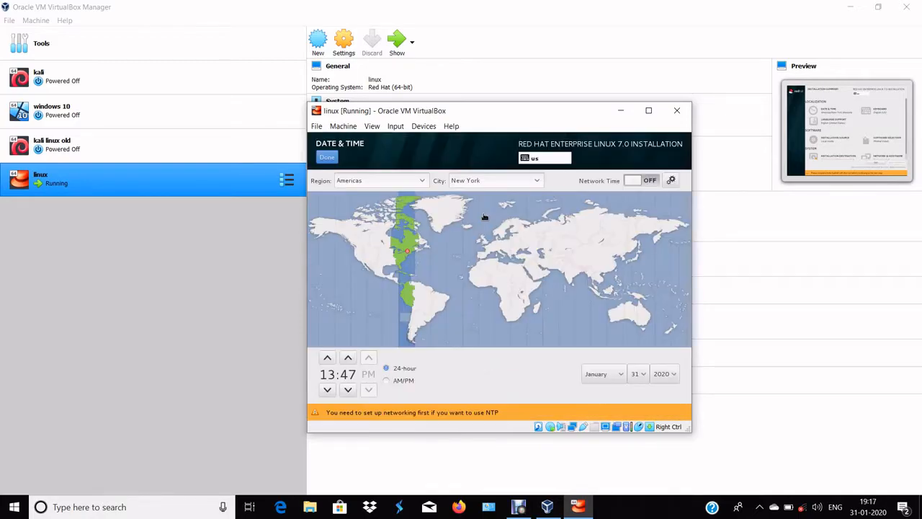
pyautogui.click(571, 274)
pyautogui.click(572, 281)
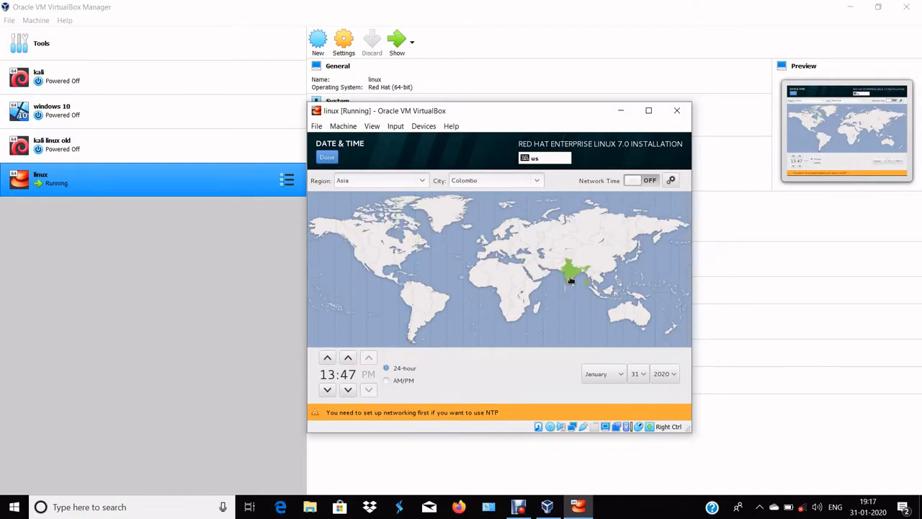
pyautogui.click(571, 277)
pyautogui.click(572, 280)
pyautogui.click(575, 277)
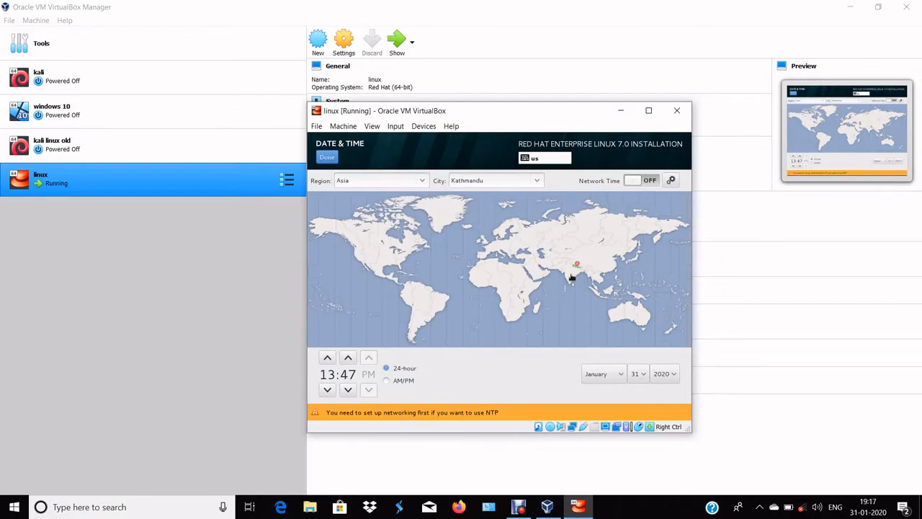
pyautogui.click(573, 279)
pyautogui.click(573, 278)
pyautogui.click(574, 278)
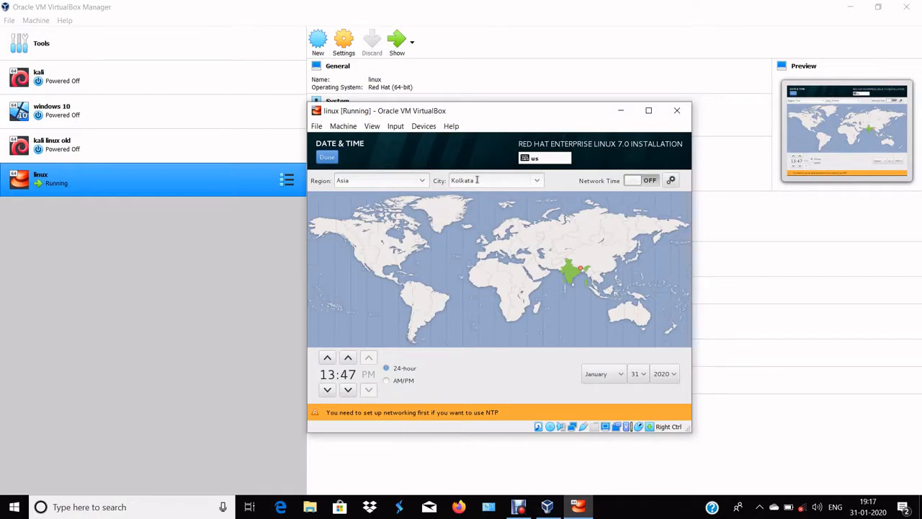
# Keep the 24-hour format, move the clock's hour forward and its minutes back, and save the date and time settings
pyautogui.click(389, 382)
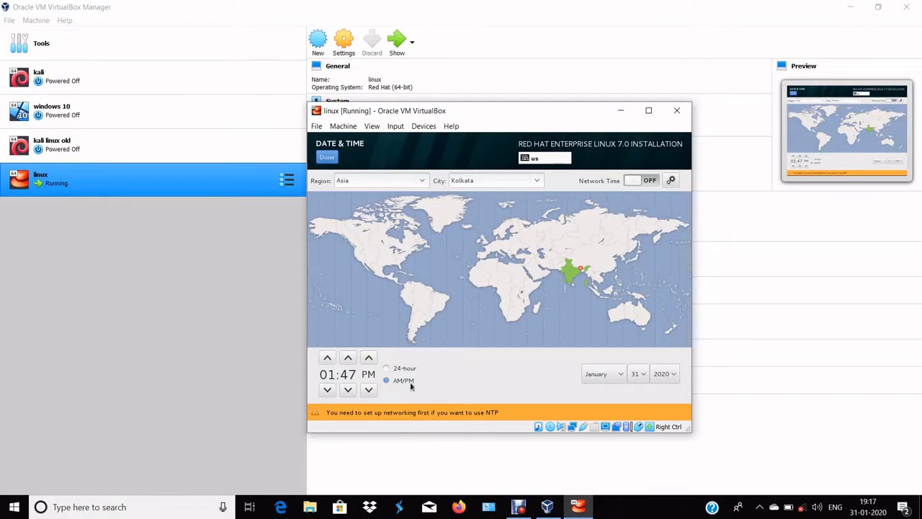
pyautogui.click(386, 370)
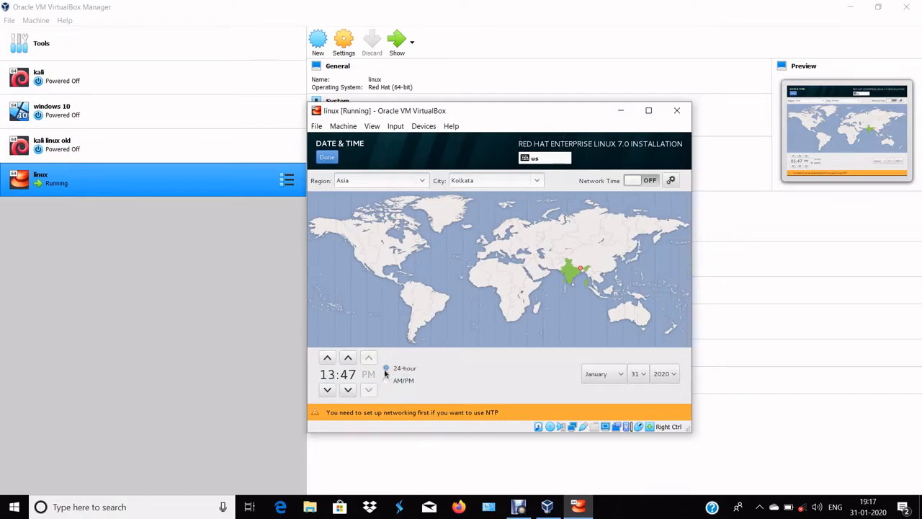
pyautogui.click(326, 357)
pyautogui.click(326, 357)
pyautogui.click(326, 357)
pyautogui.click(327, 358)
pyautogui.click(327, 358)
pyautogui.click(326, 358)
pyautogui.click(348, 390)
pyautogui.click(348, 389)
pyautogui.click(348, 390)
pyautogui.click(349, 390)
pyautogui.click(348, 390)
pyautogui.click(349, 389)
pyautogui.click(349, 390)
pyautogui.click(349, 389)
pyautogui.click(349, 390)
pyautogui.click(349, 390)
pyautogui.click(349, 390)
pyautogui.click(348, 390)
pyautogui.click(349, 390)
pyautogui.click(349, 390)
pyautogui.click(325, 157)
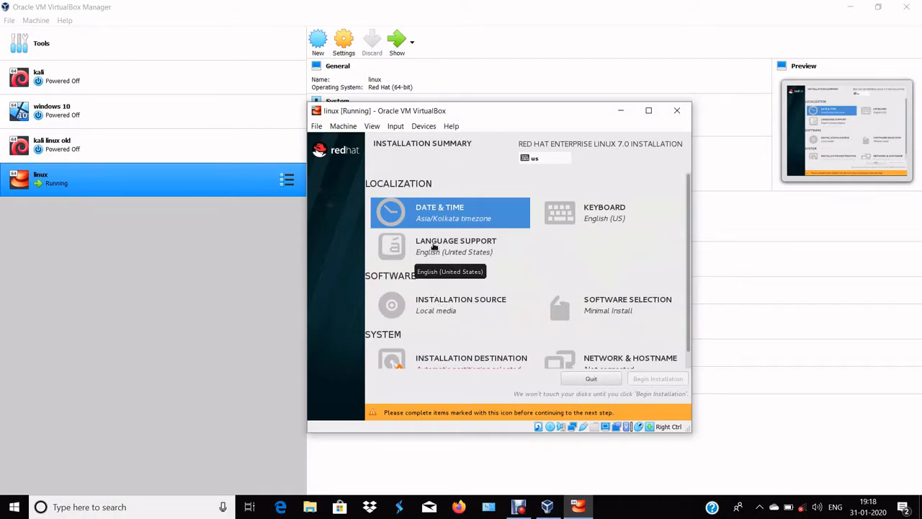
# Add two additional repositories to the installation source, remove one of them, and return to the installation summary
pyautogui.click(434, 297)
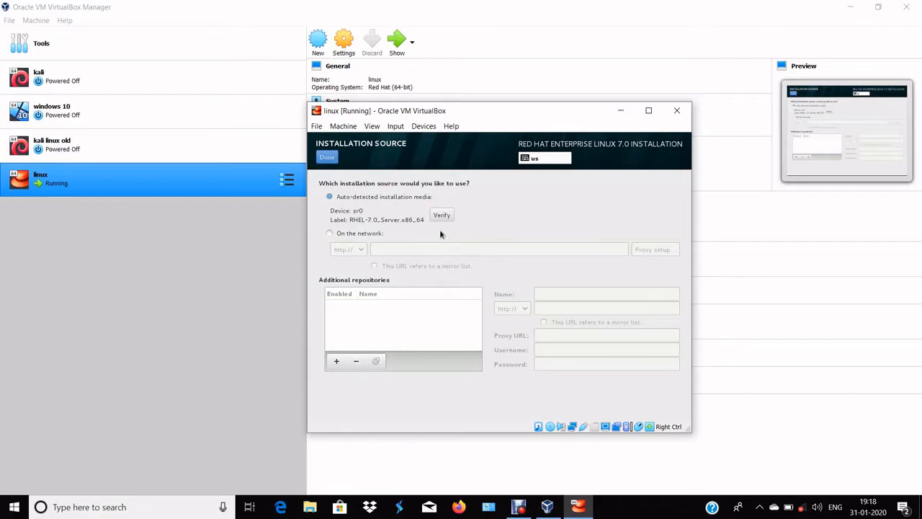
pyautogui.click(336, 363)
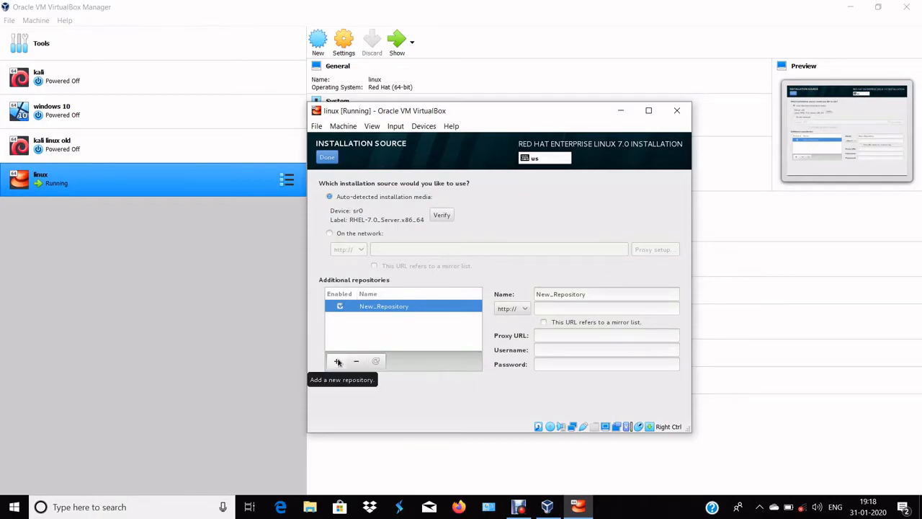
pyautogui.click(337, 362)
pyautogui.click(358, 363)
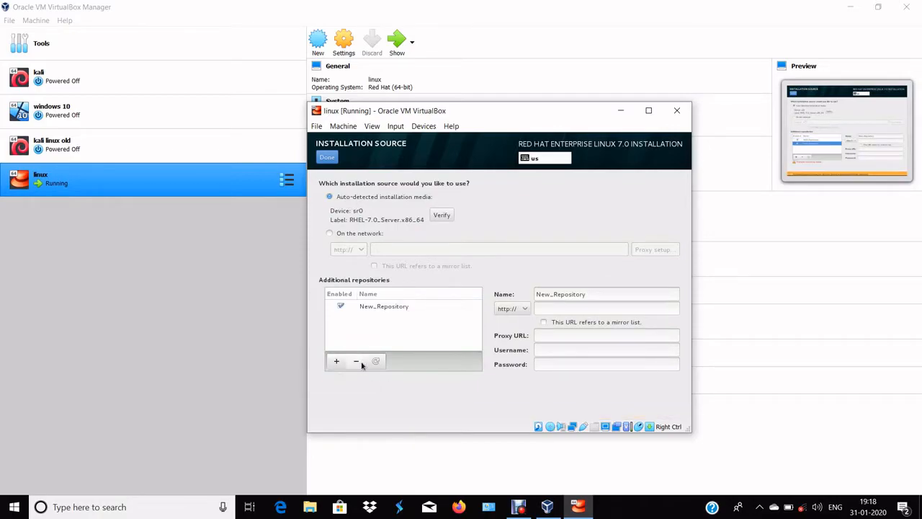
pyautogui.click(327, 157)
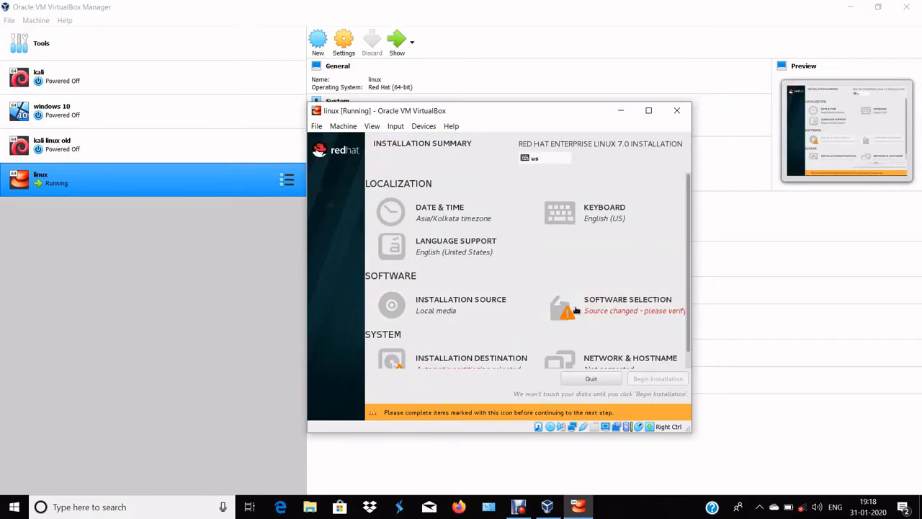
# Set the software selection's base environment to Server with GUI and return to the installation summary
pyautogui.click(578, 309)
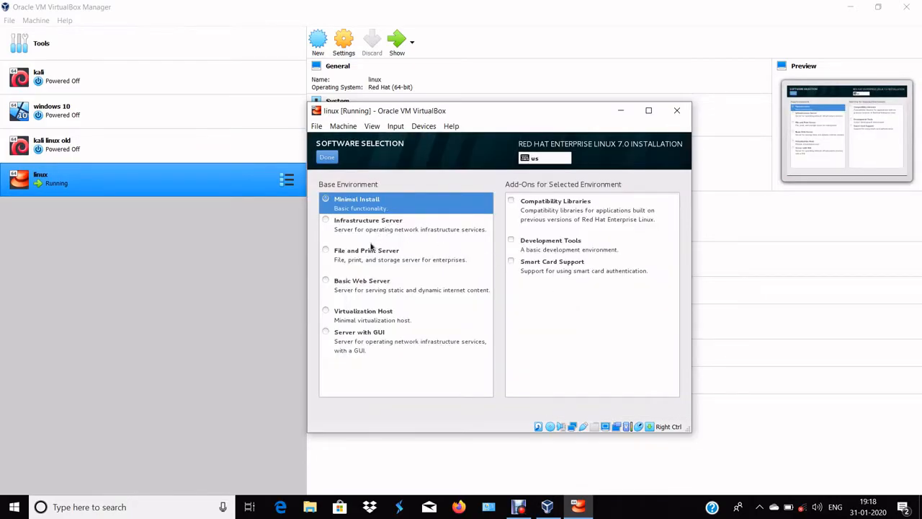
pyautogui.click(332, 333)
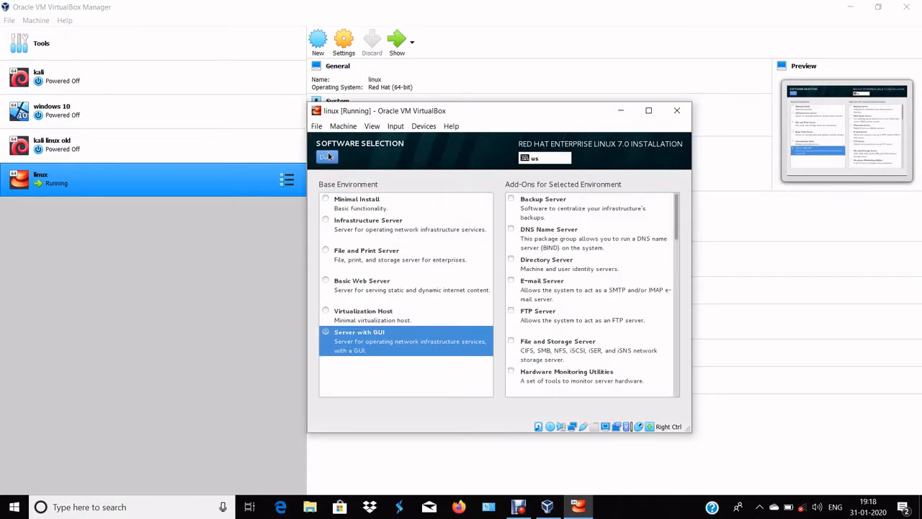
pyautogui.click(327, 159)
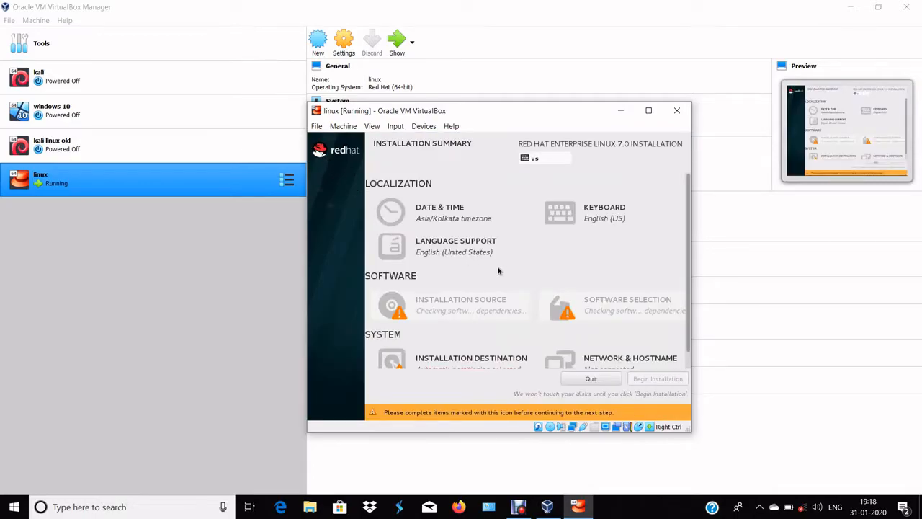
# In the installation destination settings, choose to configure the partitioning manually
pyautogui.scroll(-1, 498, 271)
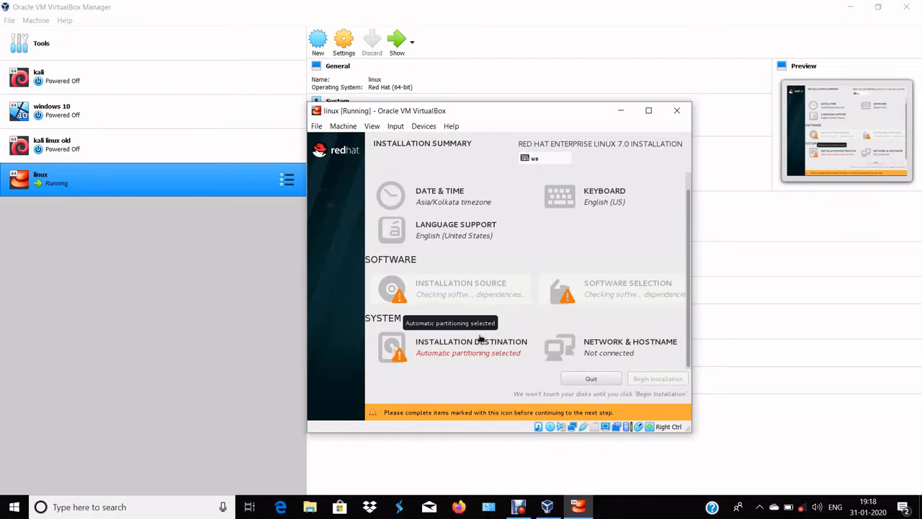
pyautogui.click(477, 344)
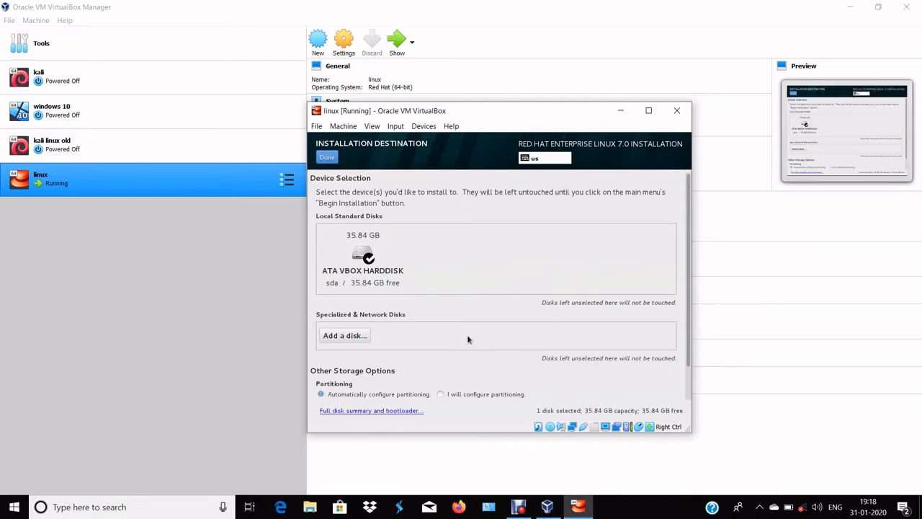
pyautogui.click(442, 393)
pyautogui.click(358, 339)
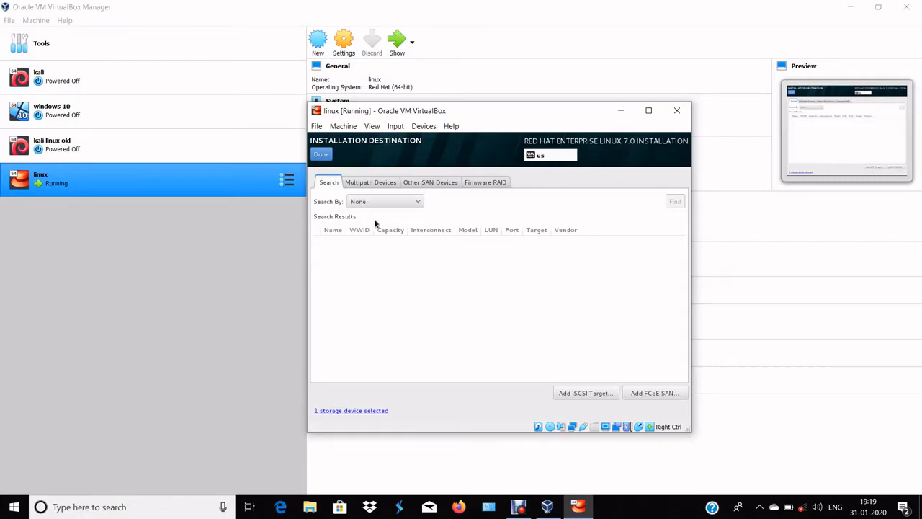
pyautogui.click(330, 154)
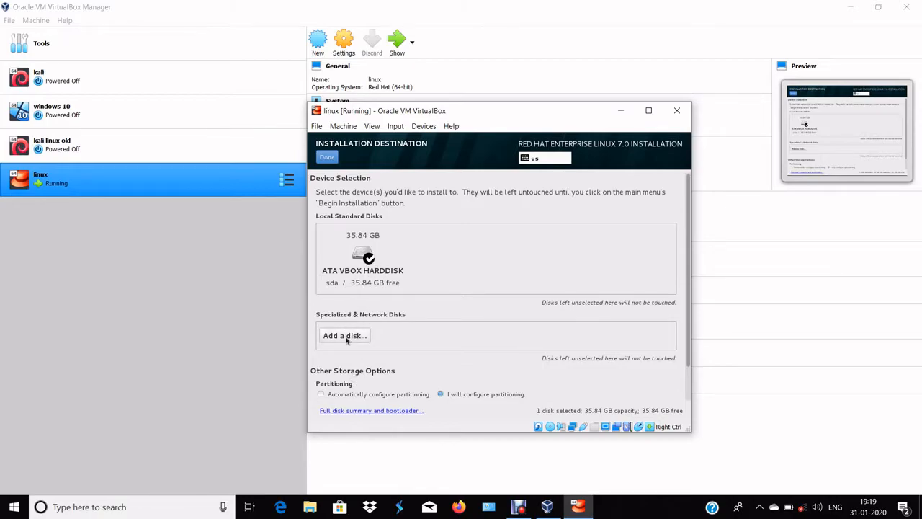
pyautogui.click(344, 336)
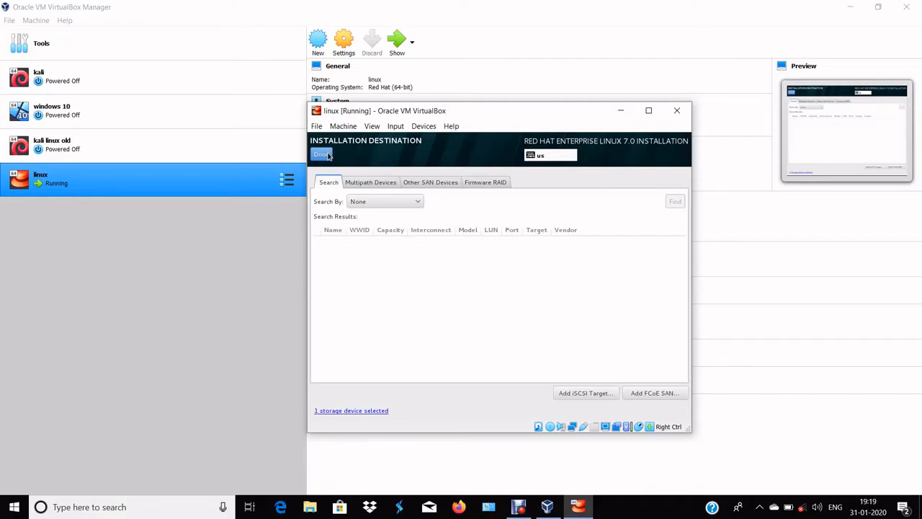
pyautogui.click(328, 156)
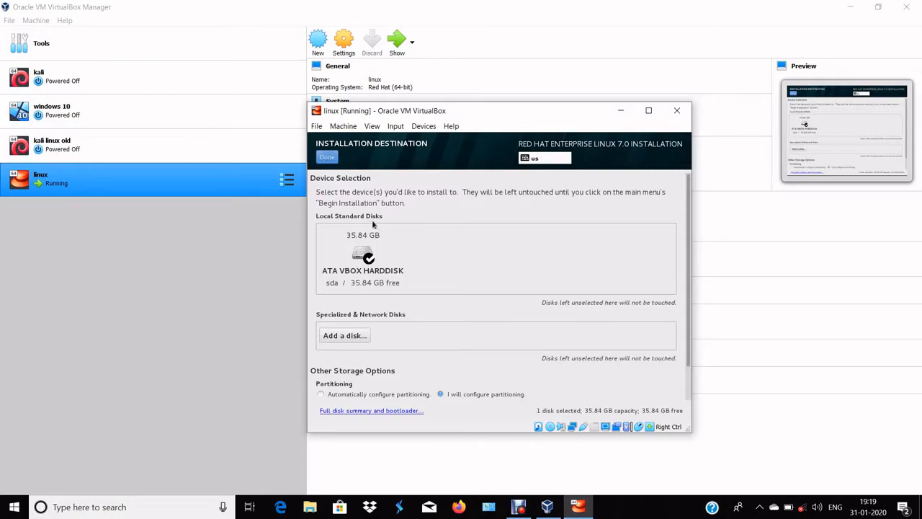
# Proceed to manual partitioning and add a / mount point with a desired capacity of 19000
pyautogui.click(335, 160)
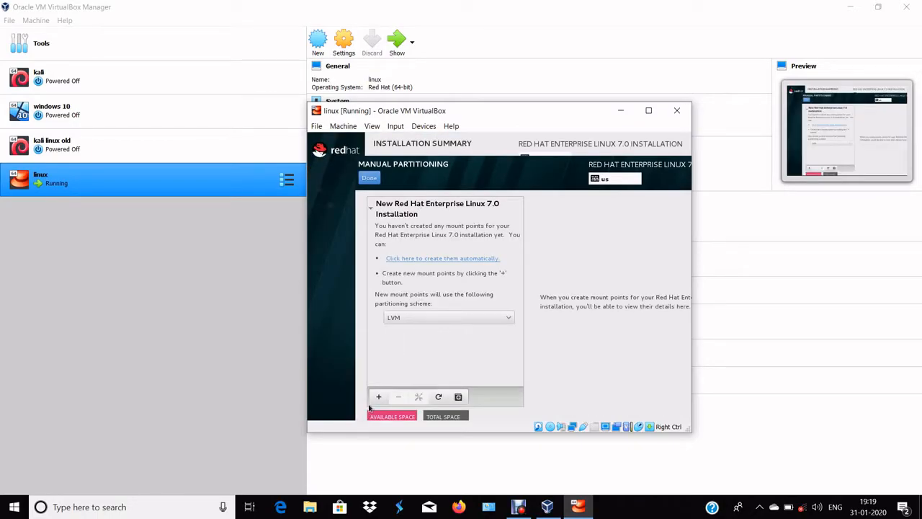
pyautogui.click(378, 397)
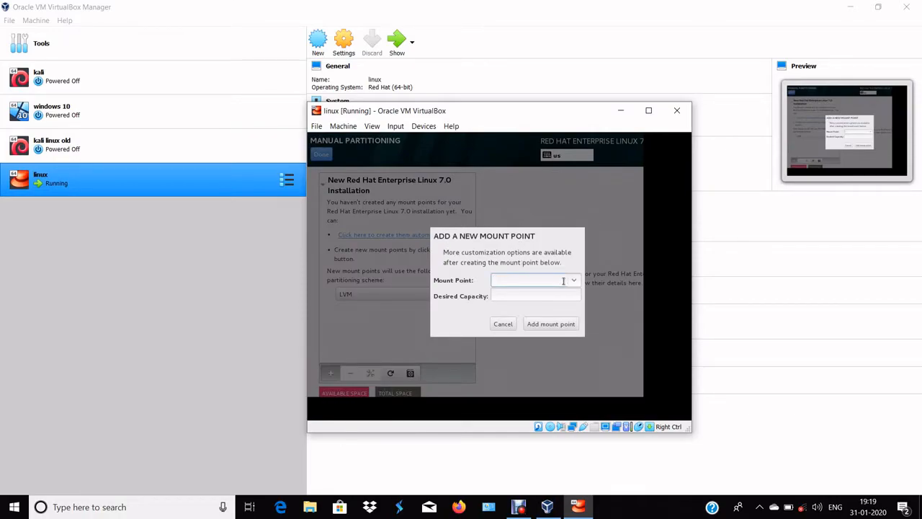
pyautogui.click(571, 284)
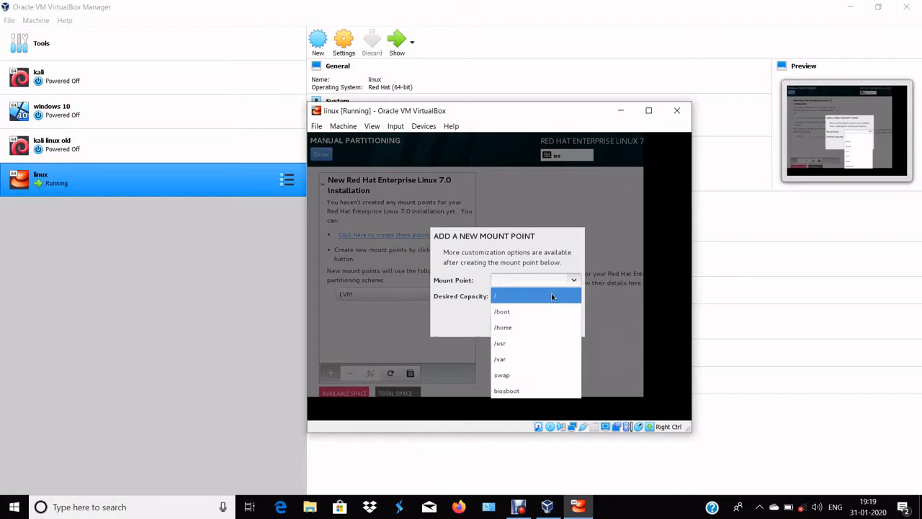
pyautogui.click(556, 296)
pyautogui.click(536, 293)
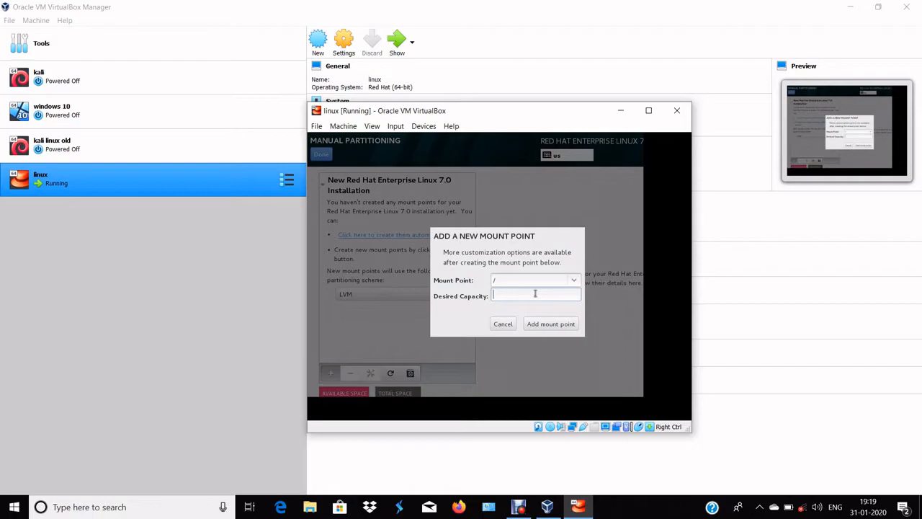
pyautogui.write('19000')
pyautogui.click(538, 324)
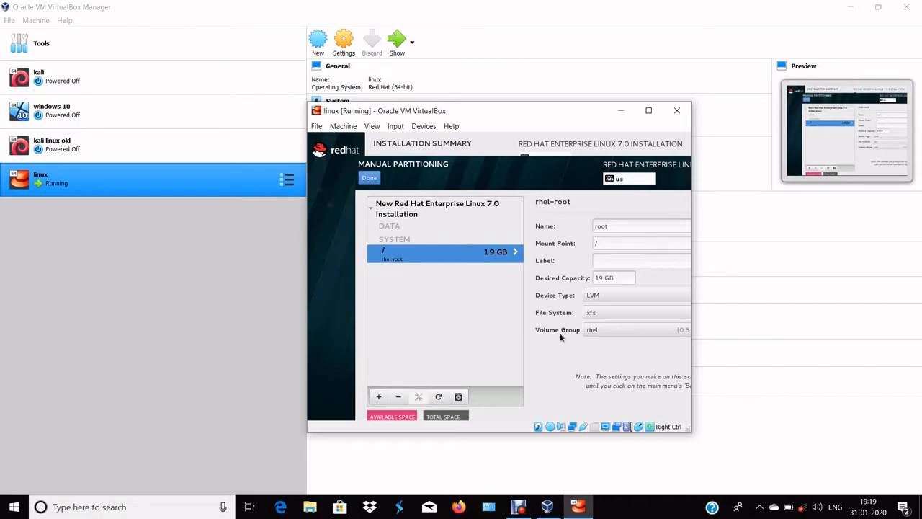
# Add a /boot mount point with a desired capacity of 512
pyautogui.click(378, 397)
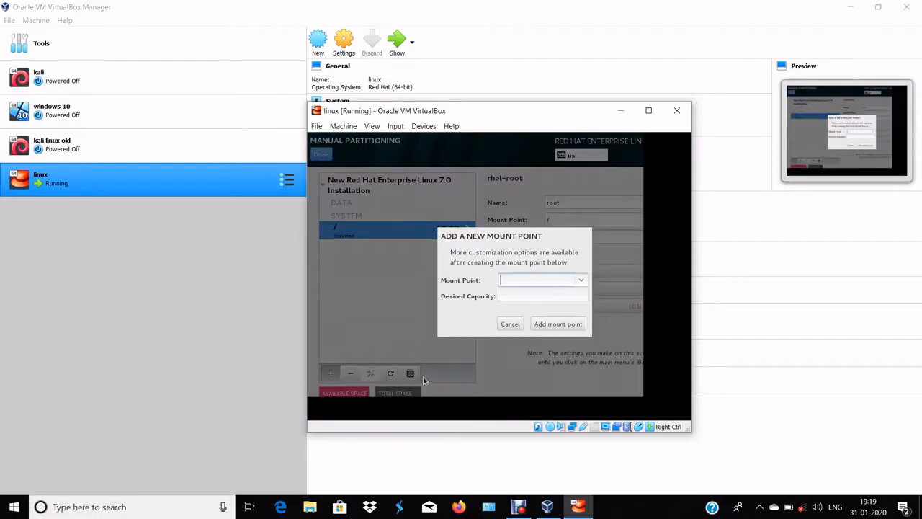
pyautogui.click(584, 281)
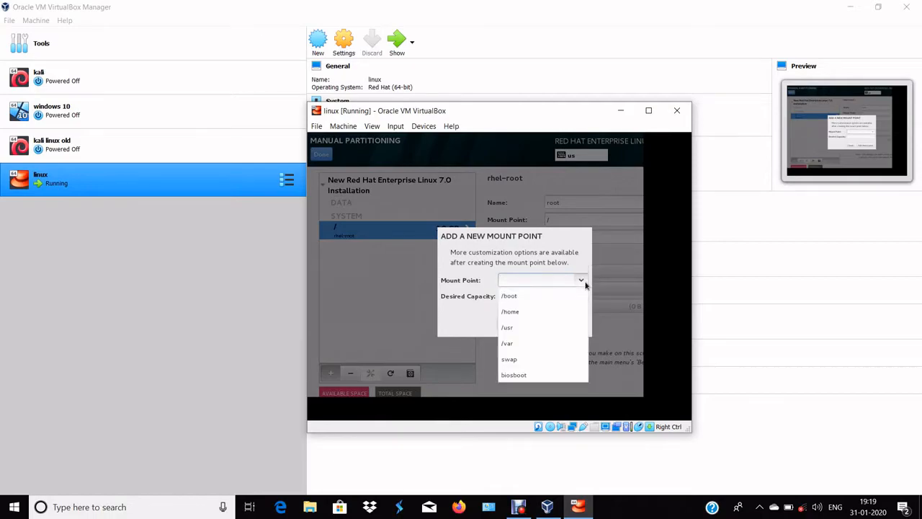
pyautogui.click(543, 297)
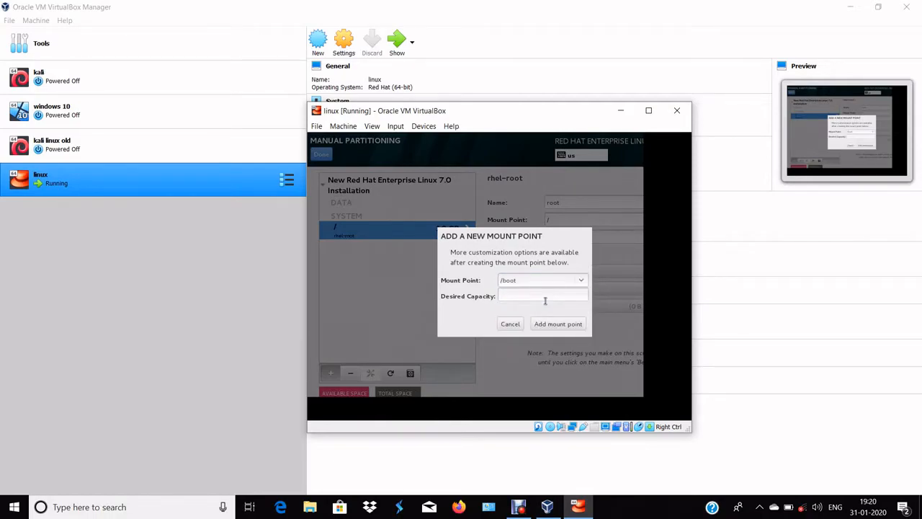
pyautogui.click(543, 291)
pyautogui.write('512')
pyautogui.click(569, 325)
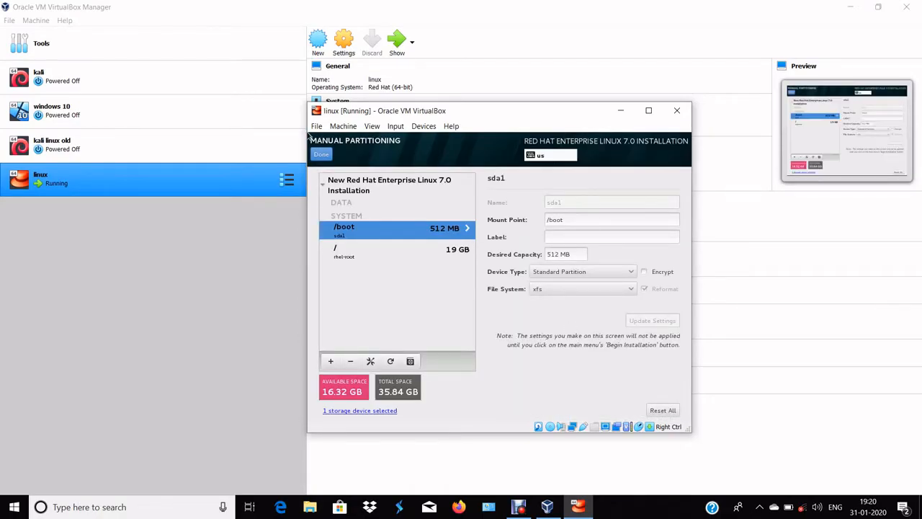
# Finish the manual partitioning despite the storage warning and accept the summary of changes
pyautogui.click(321, 155)
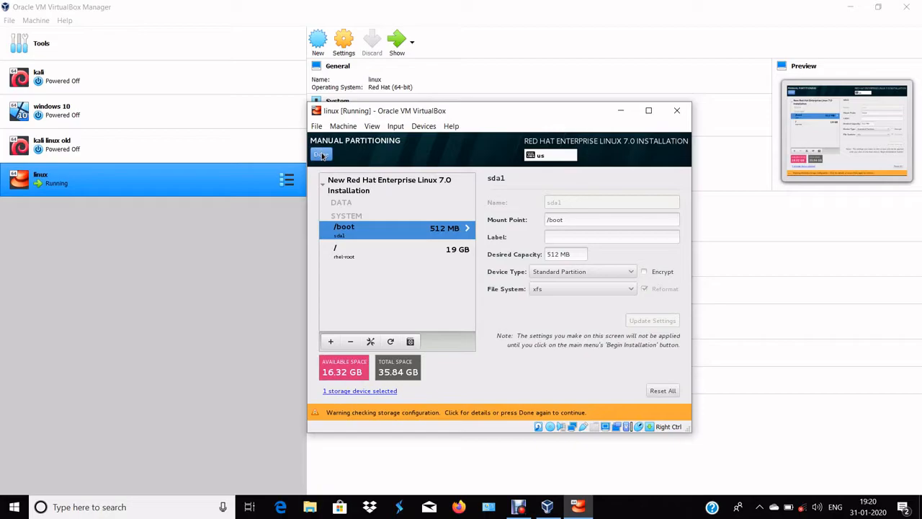
pyautogui.click(321, 155)
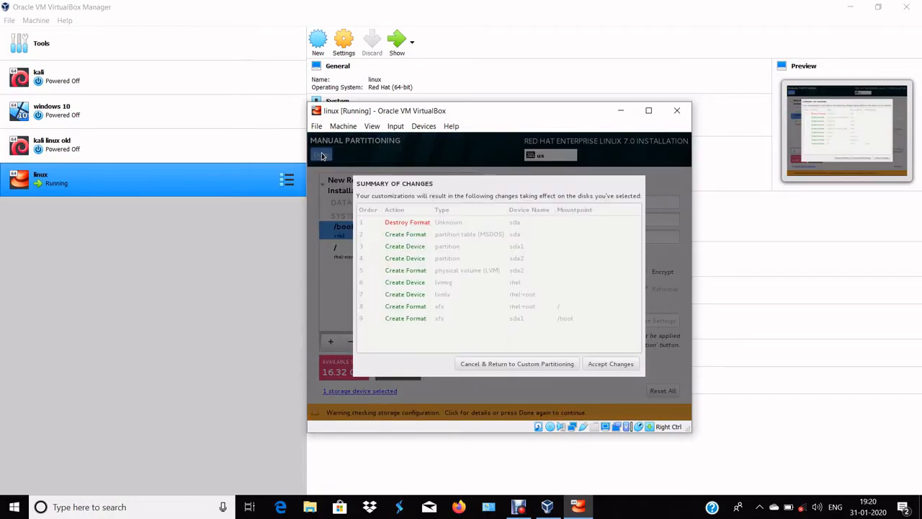
pyautogui.click(629, 364)
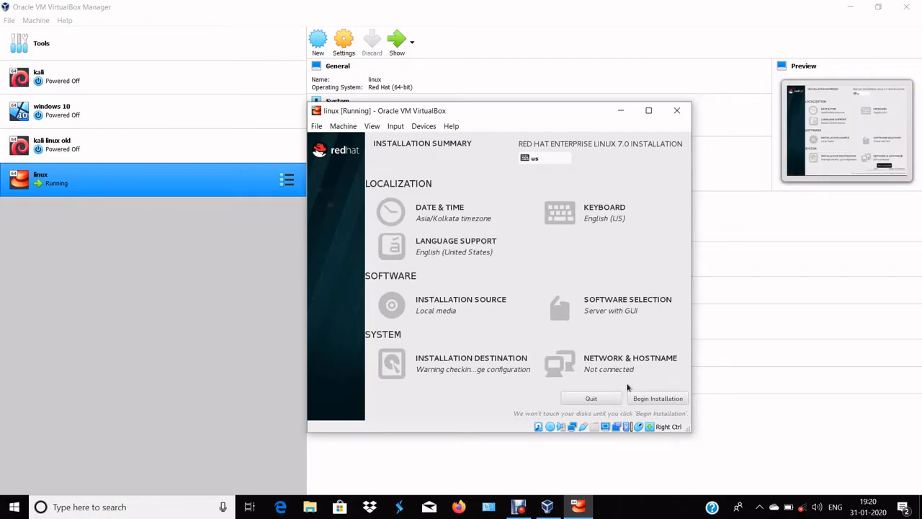
# Begin the installation and open the root password settings
pyautogui.click(647, 401)
pyautogui.click(461, 206)
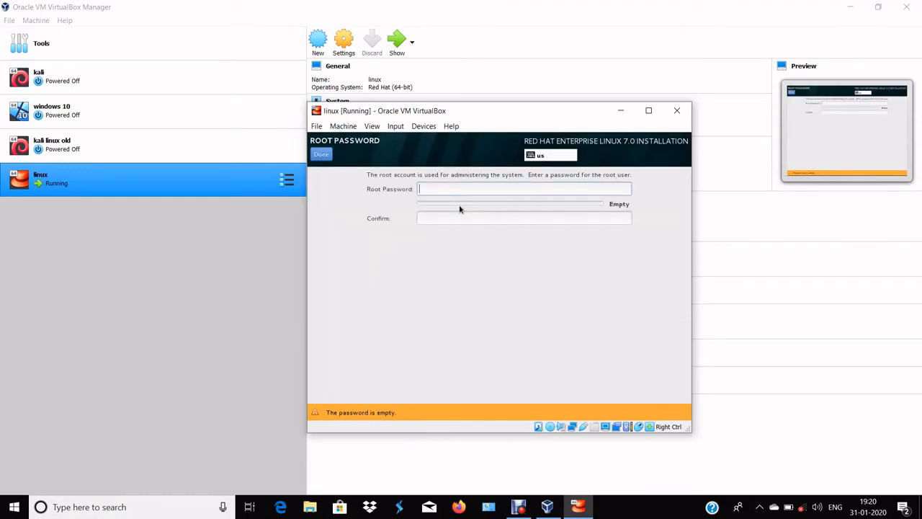
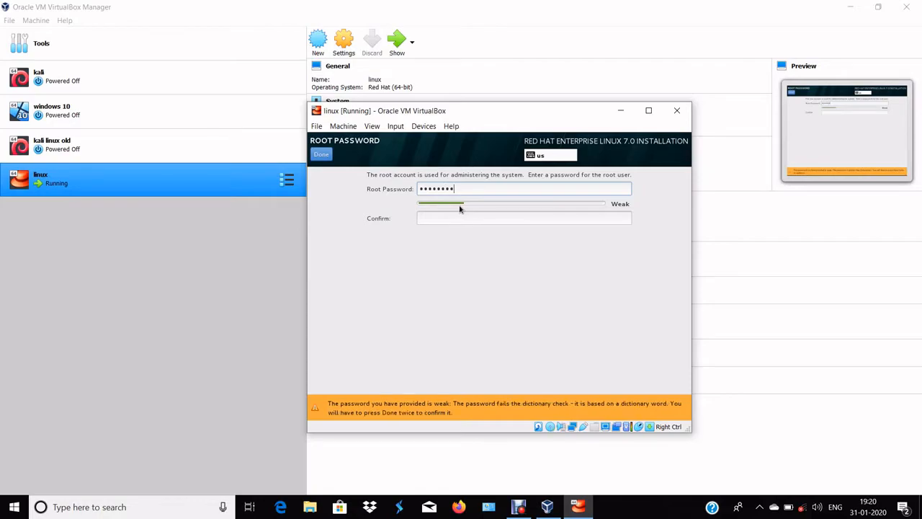
# Enter the root password, repeat it in the confirmation field and try to save it
pyautogui.write('•••••')
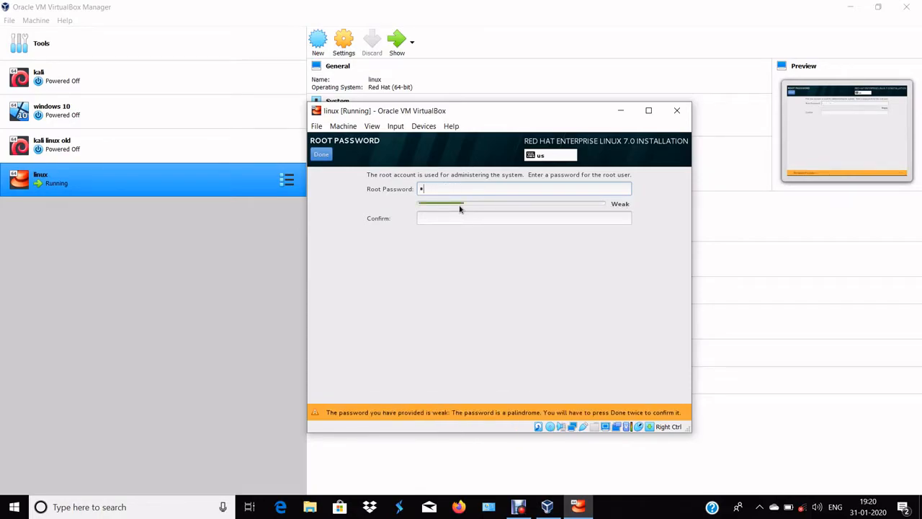
pyautogui.write('•••')
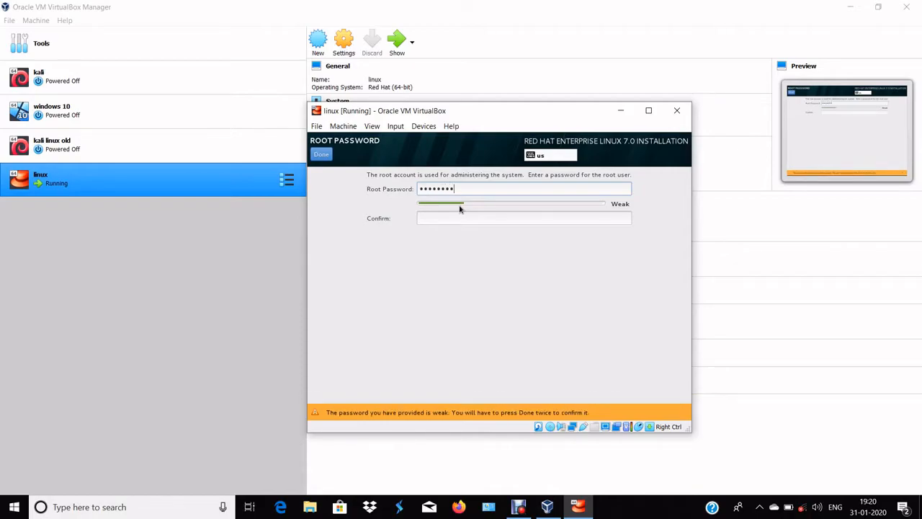
pyautogui.press('Tab')
pyautogui.write('•••••')
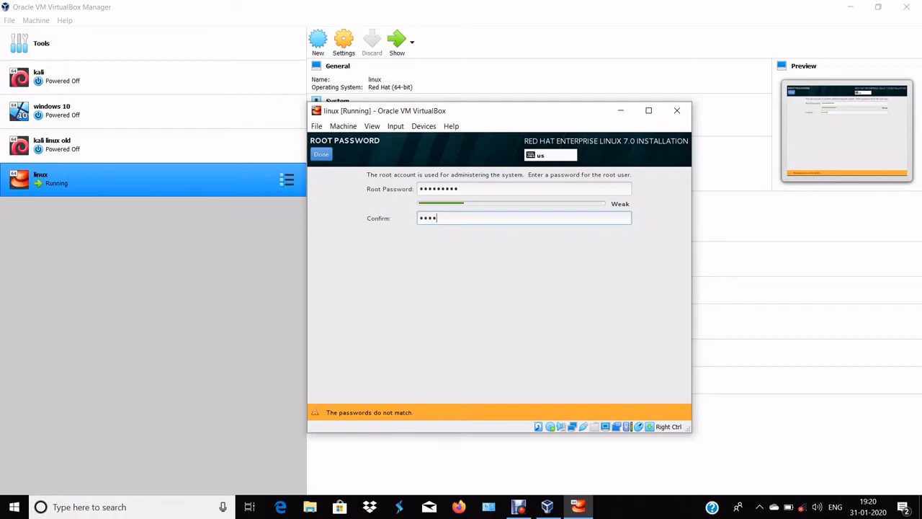
pyautogui.write('•••')
pyautogui.click(321, 155)
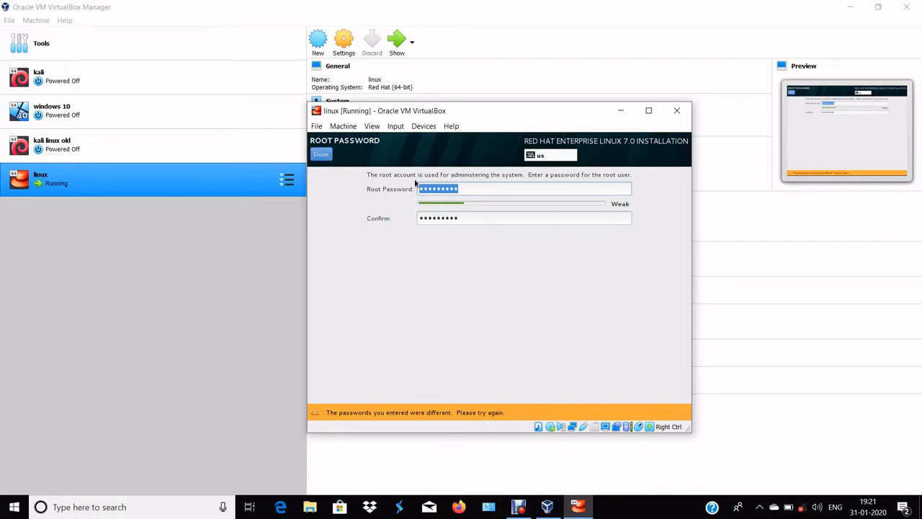
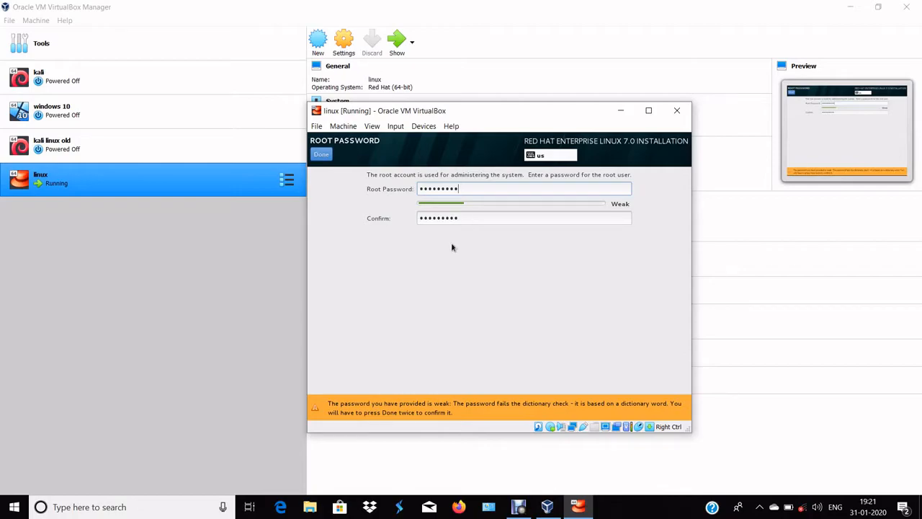
# Re-enter the root password to match the confirmation and save it despite the weak-password warning
pyautogui.click(320, 154)
pyautogui.click(320, 154)
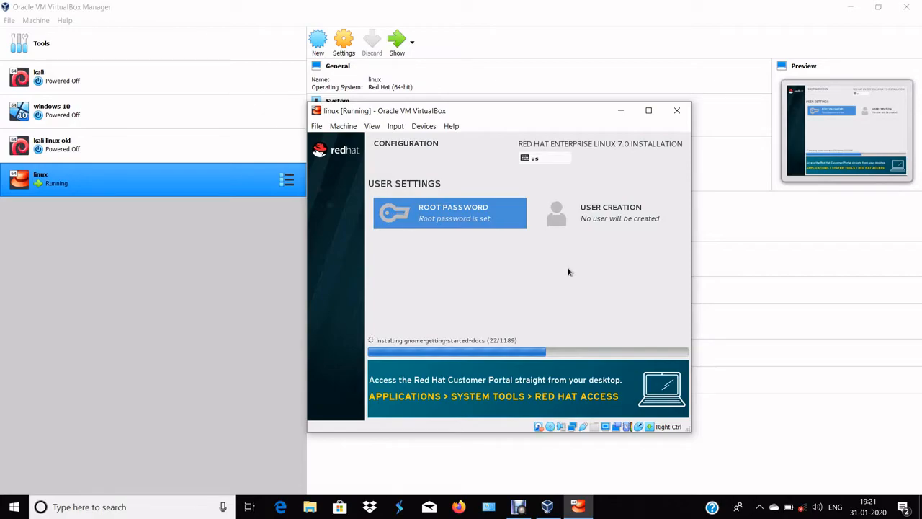
# Open the user creation settings, enter the user's full name and fill in the account password
pyautogui.click(604, 223)
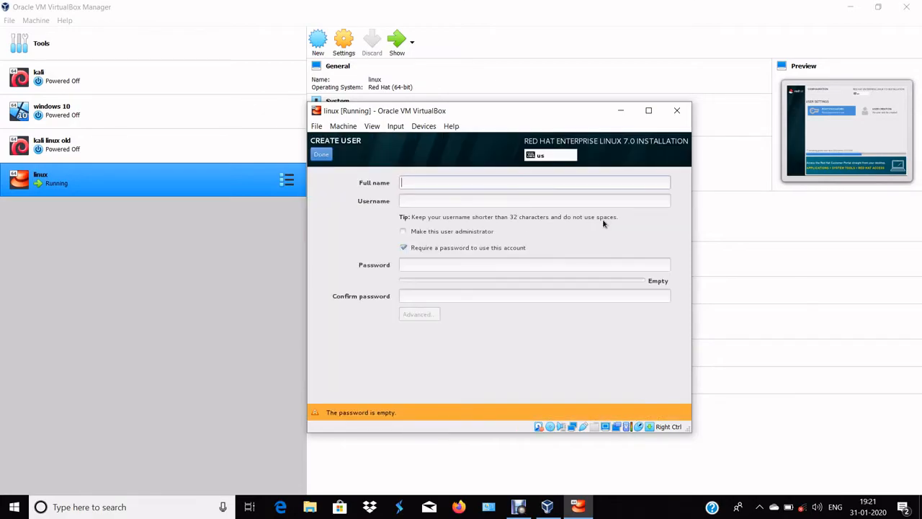
pyautogui.click(463, 185)
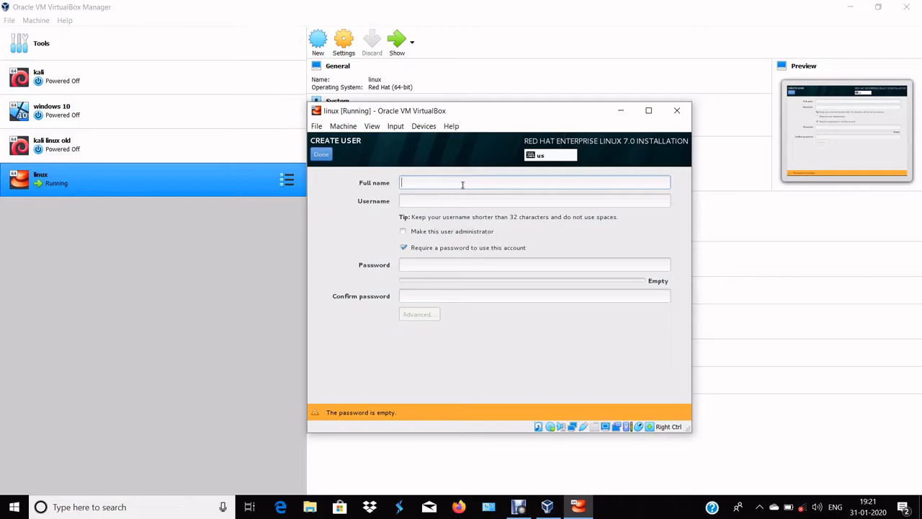
pyautogui.write('umar')
pyautogui.click(478, 265)
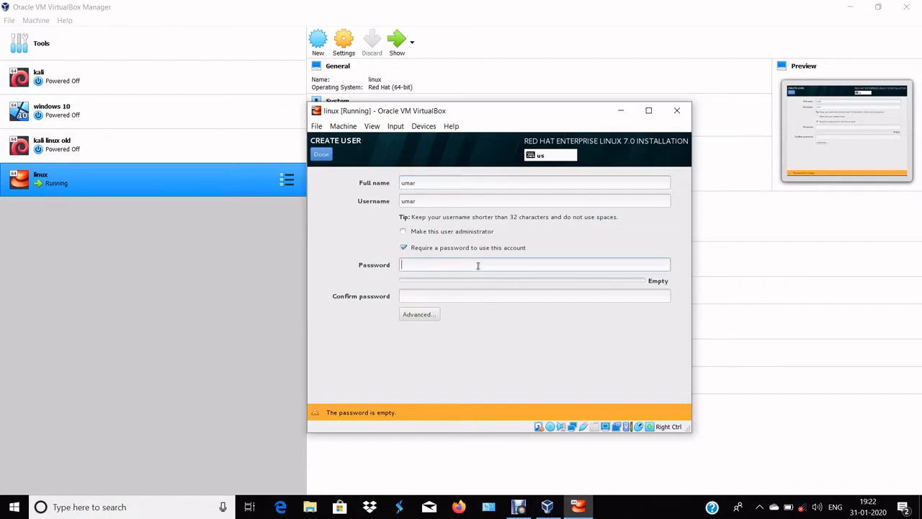
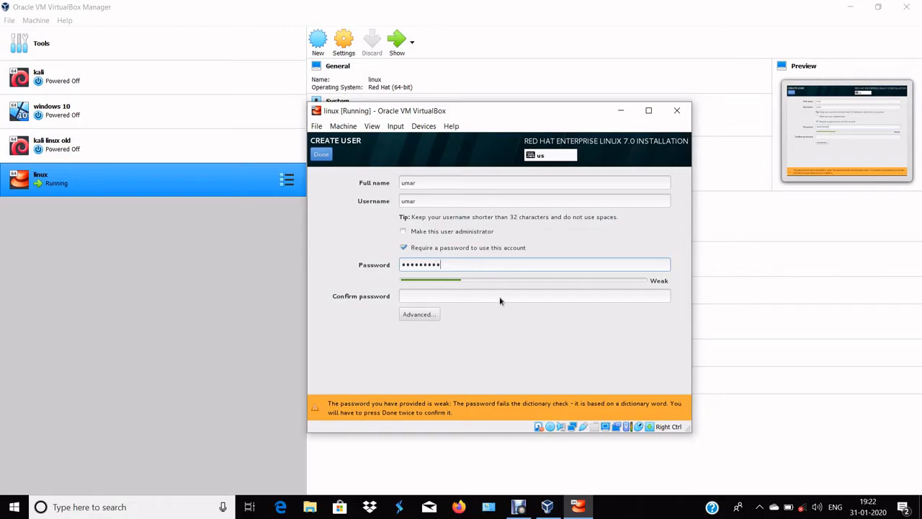
# Repeat the account password in the confirmation field and save the new user despite the weak-password warning
pyautogui.click(487, 296)
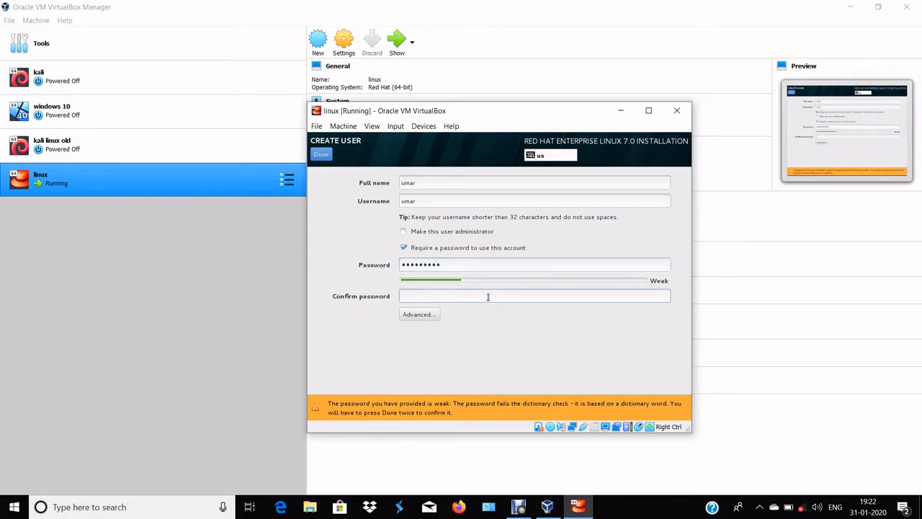
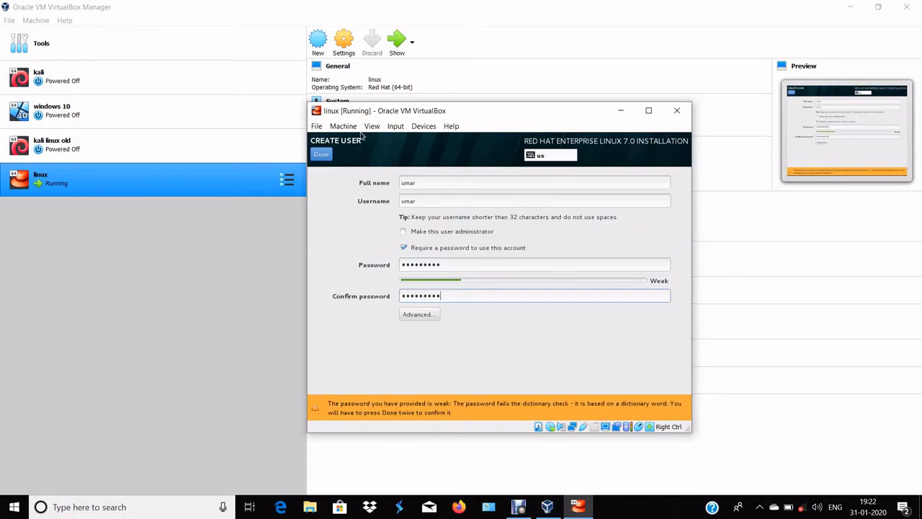
pyautogui.click(319, 160)
pyautogui.click(321, 156)
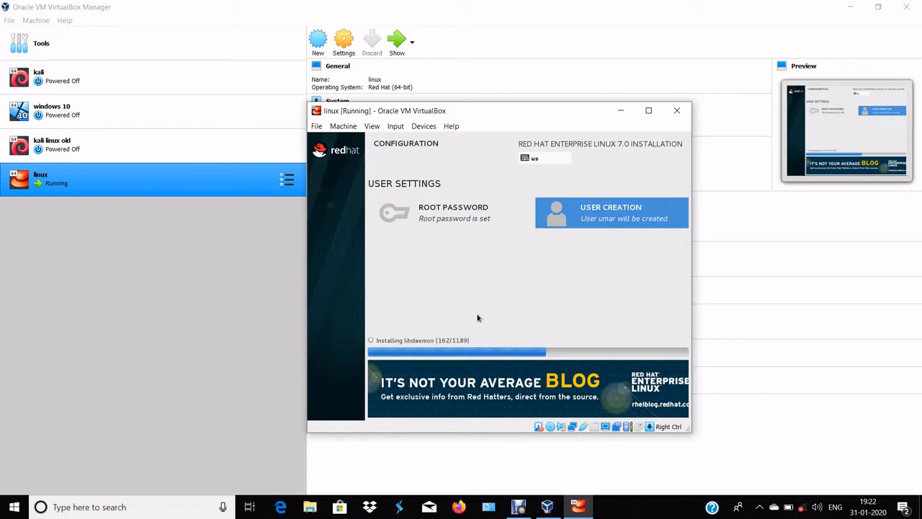
pyautogui.click(519, 507)
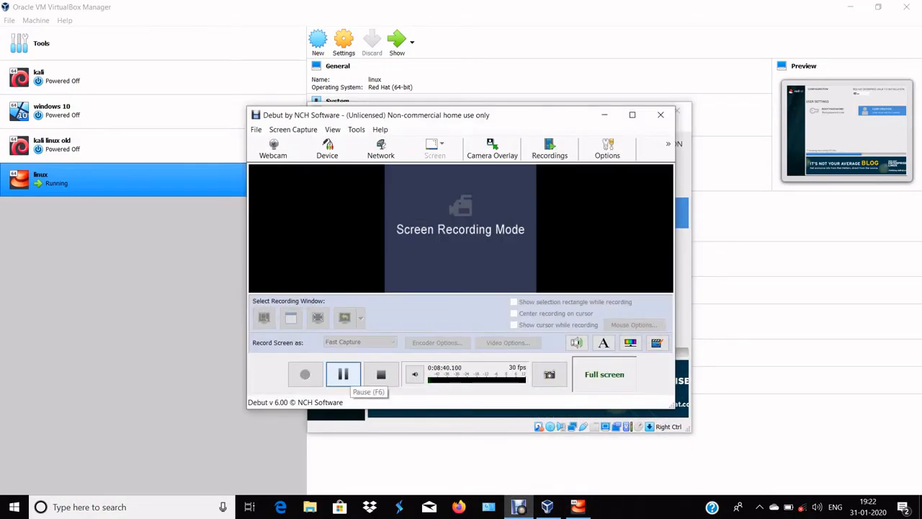
pyautogui.click(343, 374)
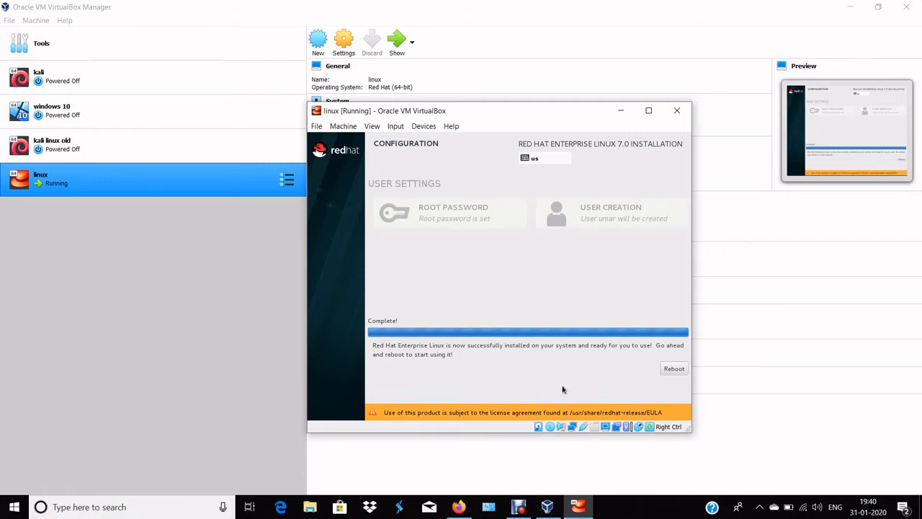
# Reboot the virtual machine and start the Red Hat Enterprise Linux Server entry with Linux 3.10.0-123.el7.x86_64
pyautogui.click(674, 369)
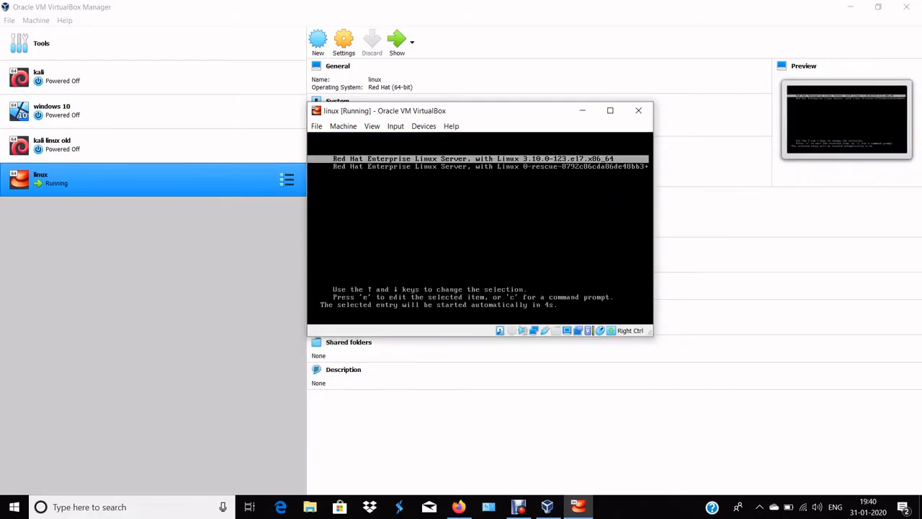
pyautogui.press('Return')
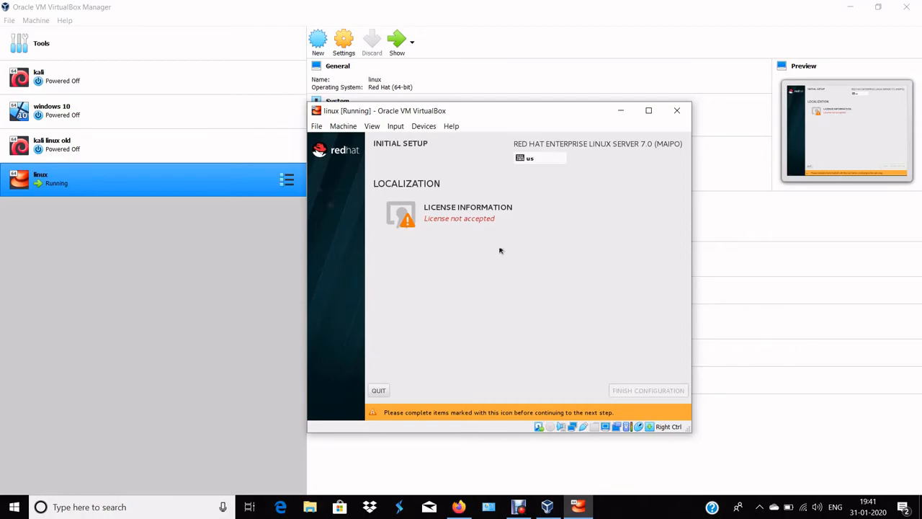
# Accept the license agreement in the initial setup and finish the configuration
pyautogui.click(477, 216)
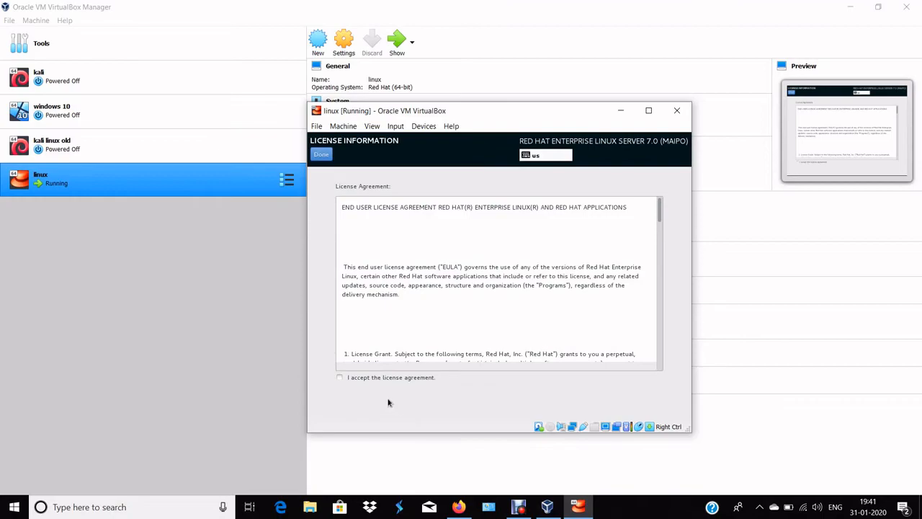
pyautogui.click(340, 376)
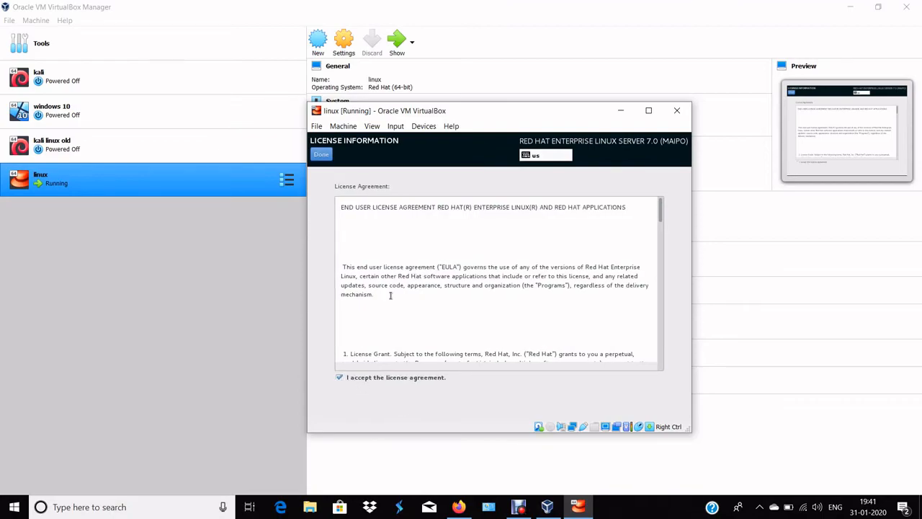
pyautogui.click(323, 157)
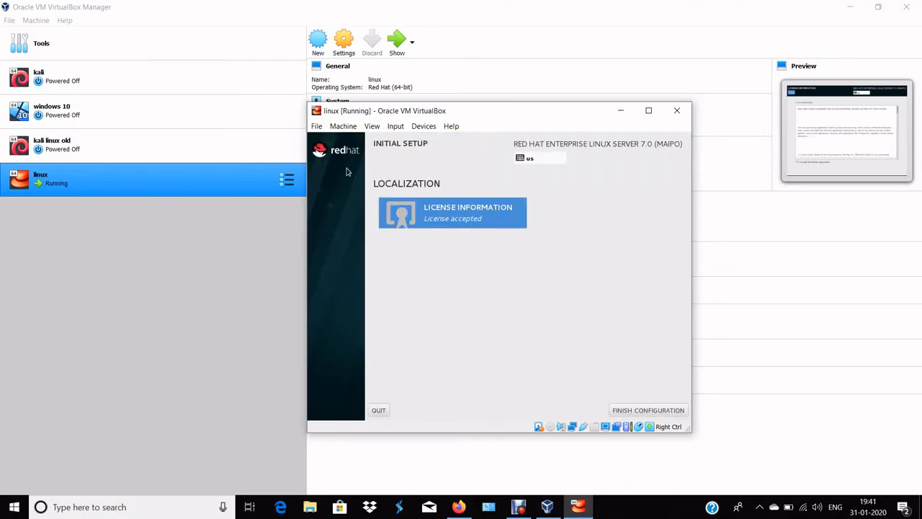
pyautogui.click(656, 413)
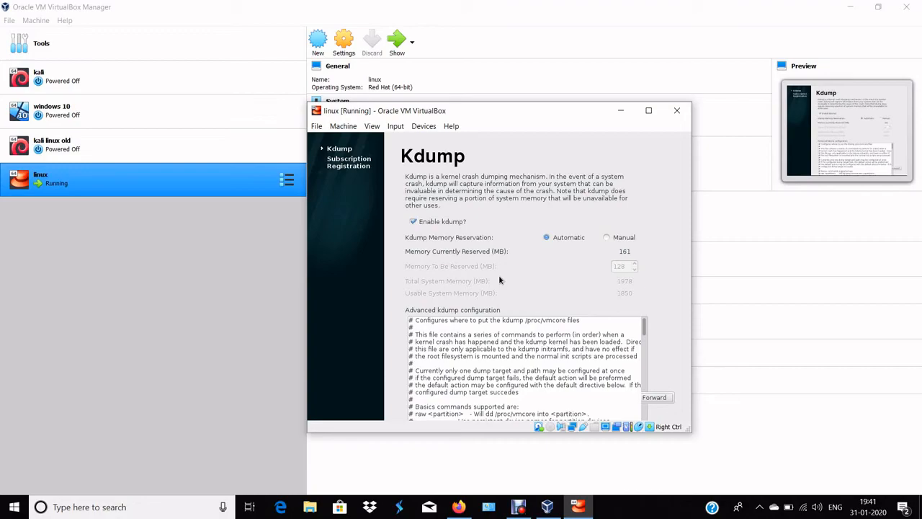
# Keep the default Kdump settings, choose to register the system at a later time and finish the setup
pyautogui.click(659, 397)
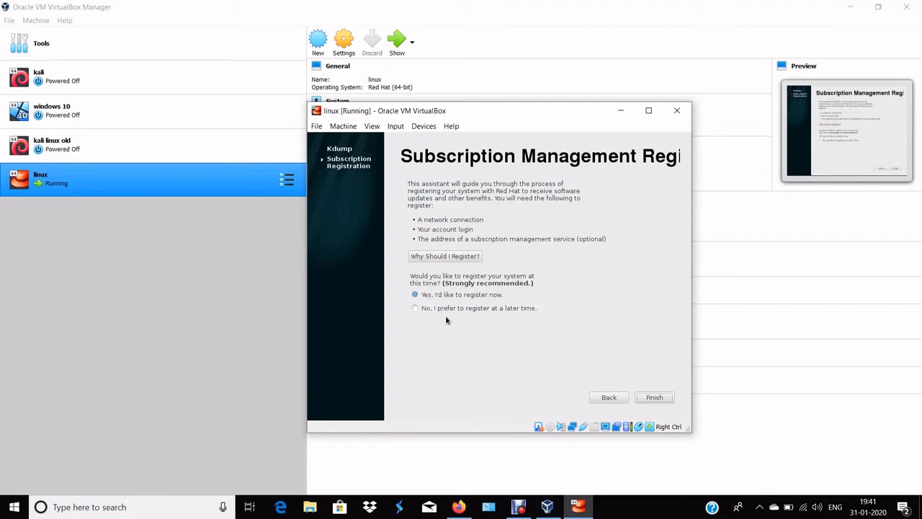
pyautogui.click(416, 307)
pyautogui.click(639, 398)
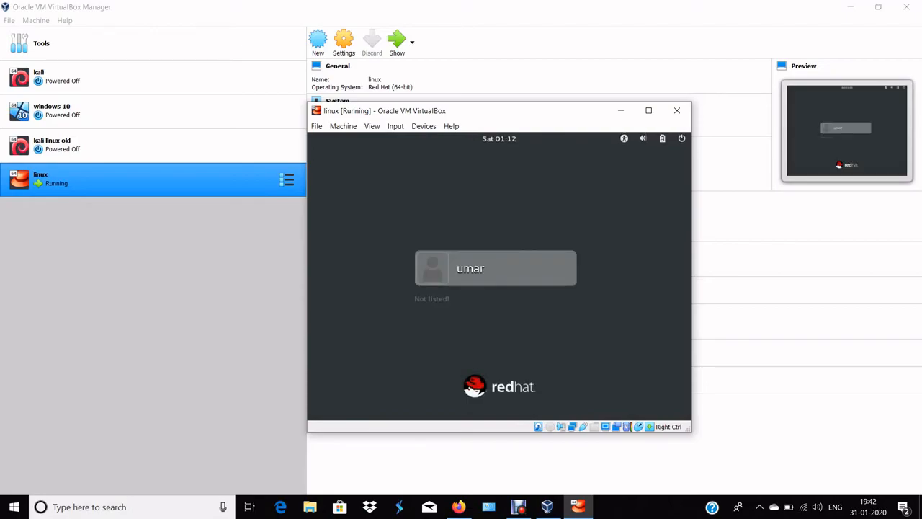
# Choose an unlisted account at the login screen, enter root as the username and fill in the root password
pyautogui.click(446, 300)
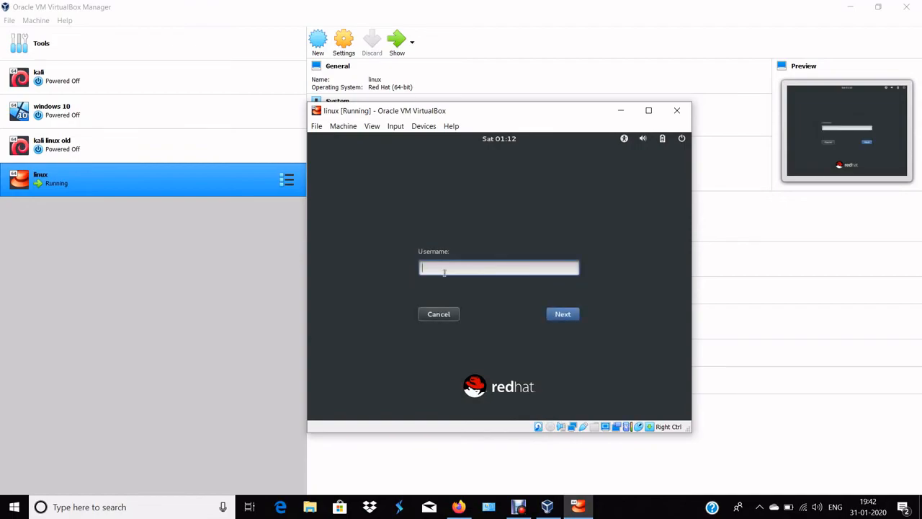
pyautogui.write('root')
pyautogui.click(562, 314)
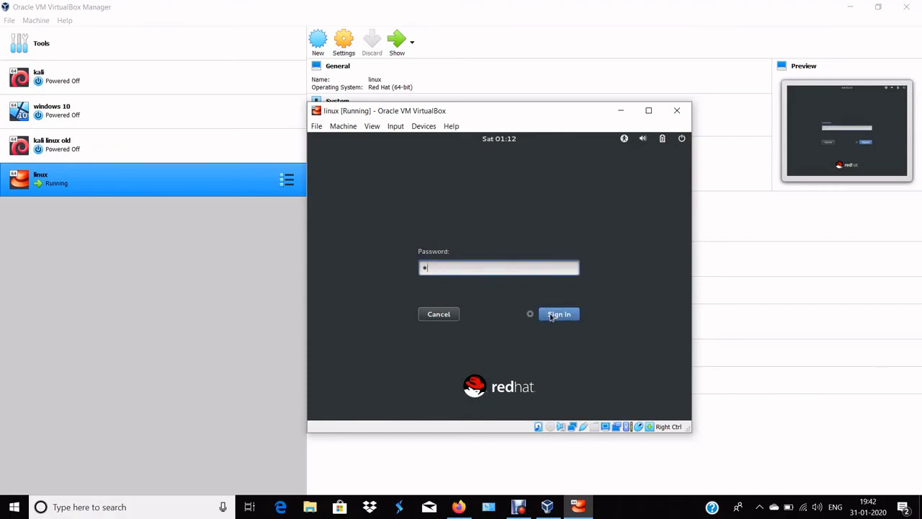
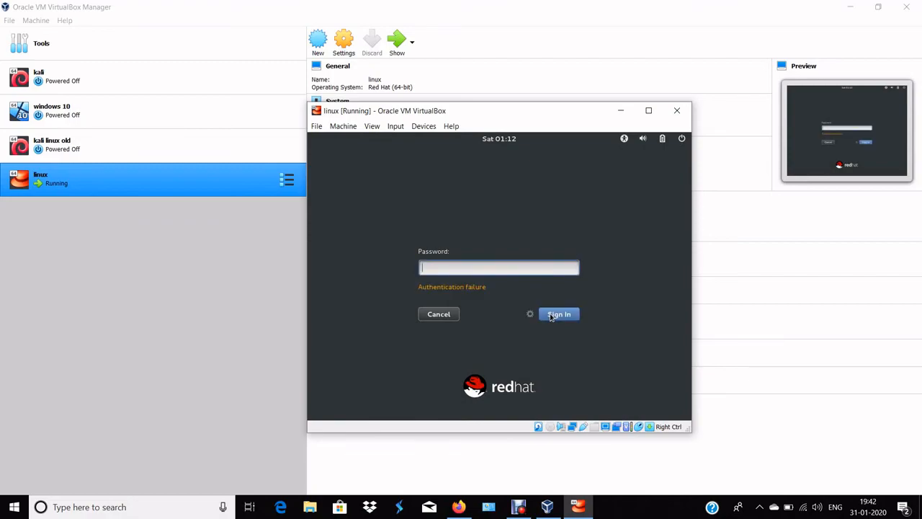
# Enter the root password again at the login screen and sign in to the desktop
pyautogui.press('Return')
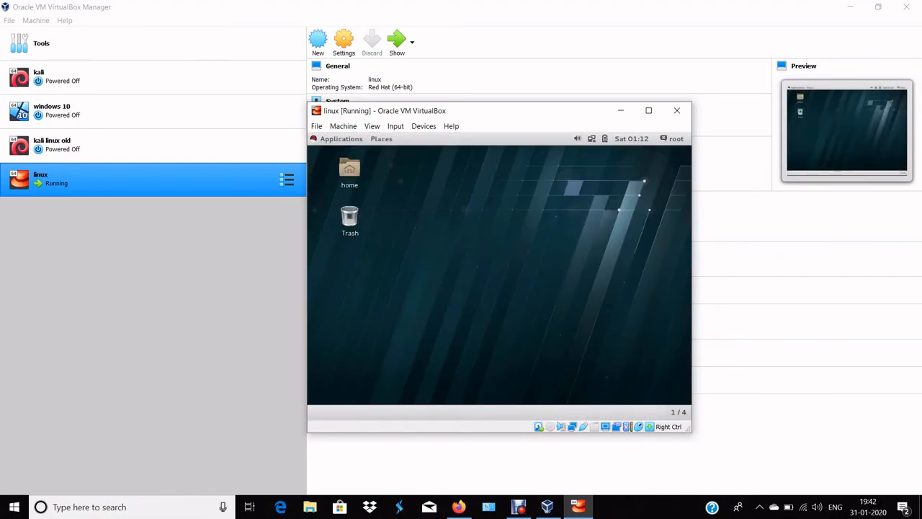
# Open a terminal window from the desktop and close it
pyautogui.rightClick(405, 178)
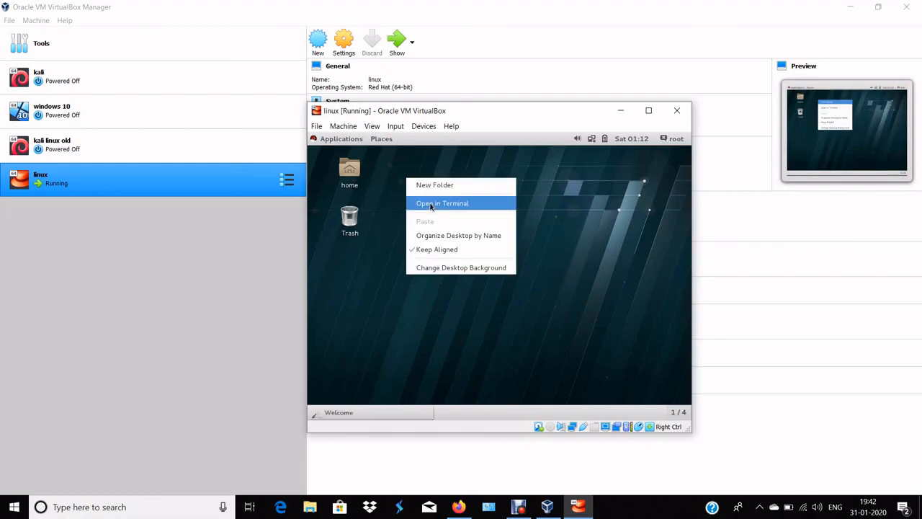
pyautogui.click(431, 204)
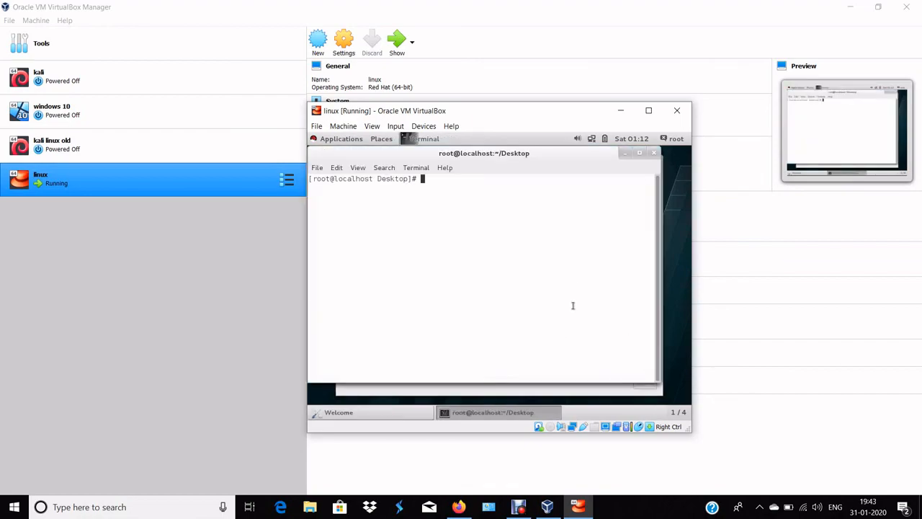
pyautogui.click(655, 153)
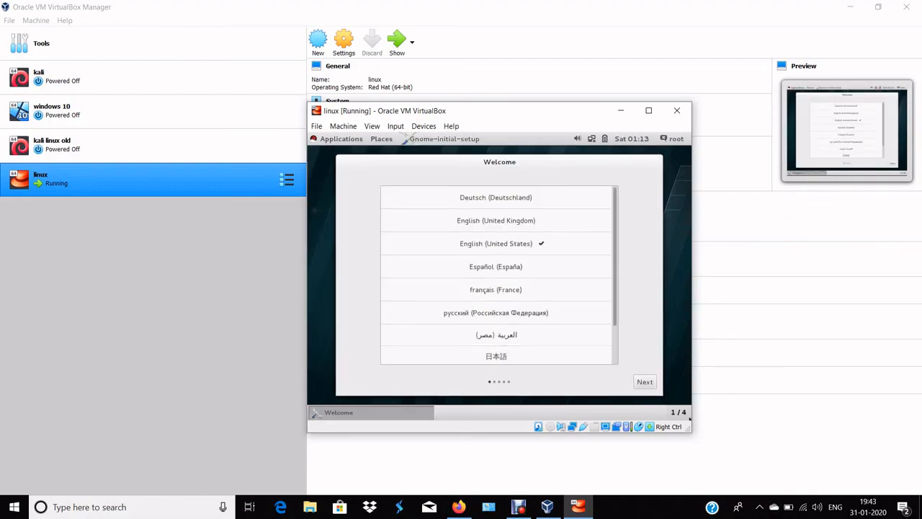
# Keep English (United States) and the remaining defaults in the welcome setup, and start using Red Hat Enterprise Linux Server
pyautogui.click(652, 381)
pyautogui.click(641, 383)
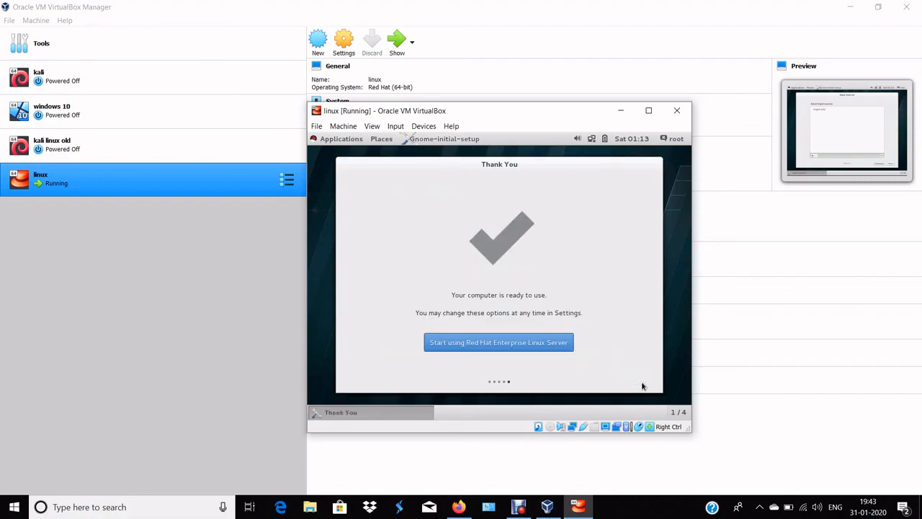
pyautogui.click(525, 352)
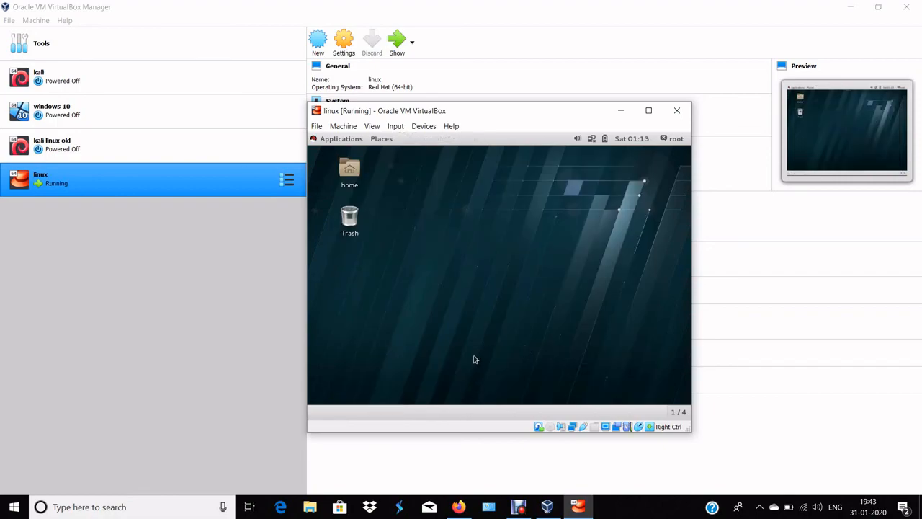